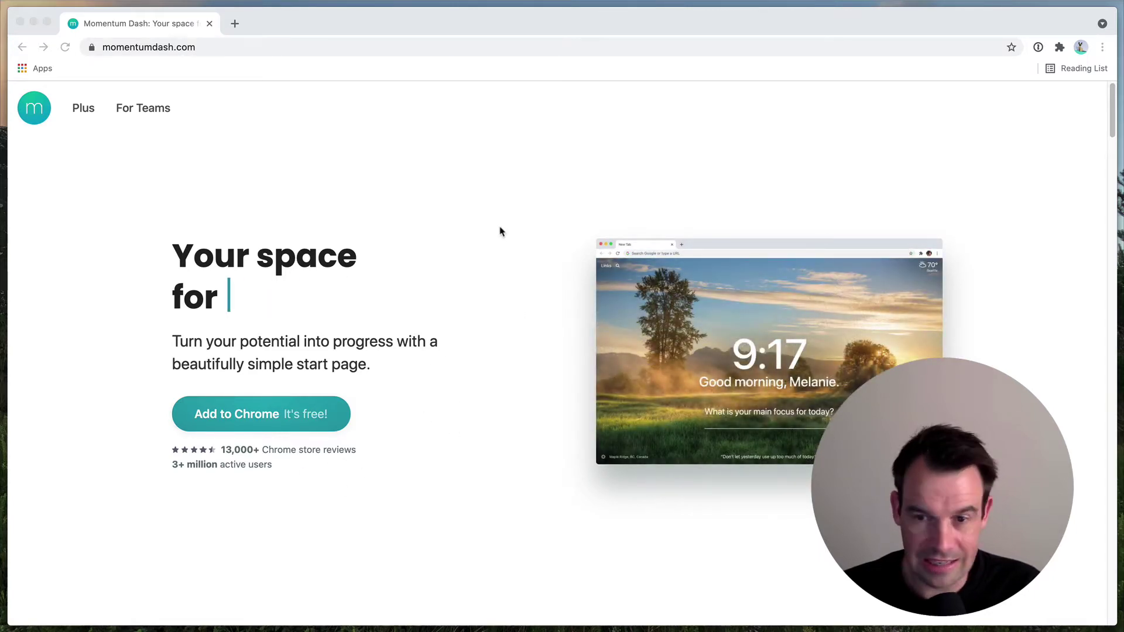
# Scroll past the home page feature showcase and right-click the 'Do more with Plus' banner link
pyautogui.scroll(-5, 502, 230)
pyautogui.scroll(-4, 511, 226)
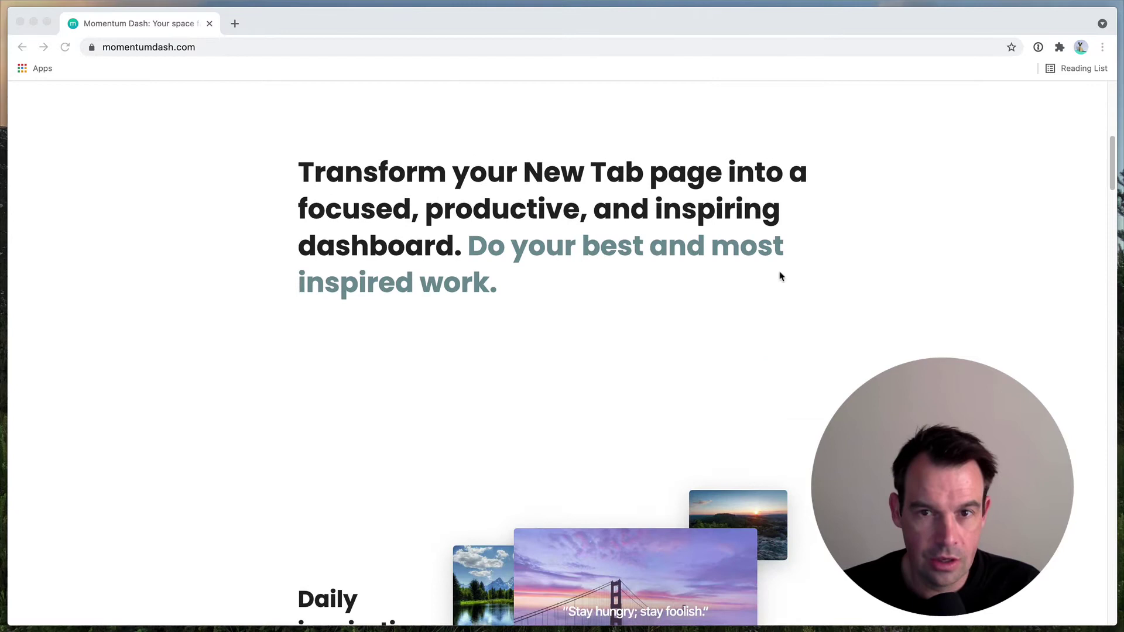
pyautogui.scroll(-1, 942, 262)
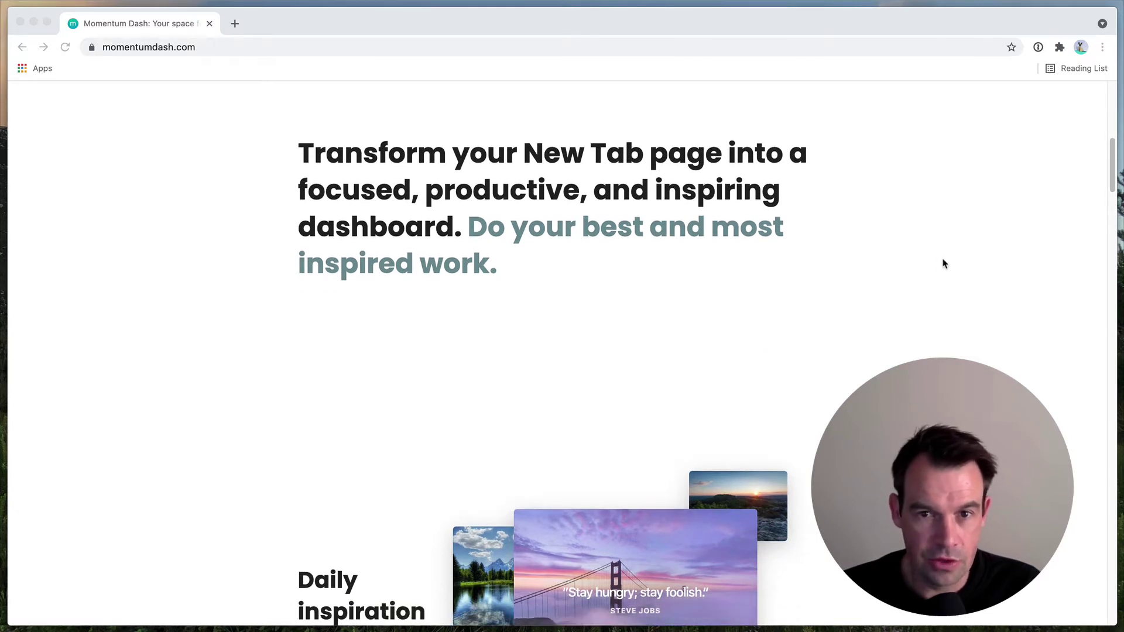
pyautogui.scroll(-1, 944, 265)
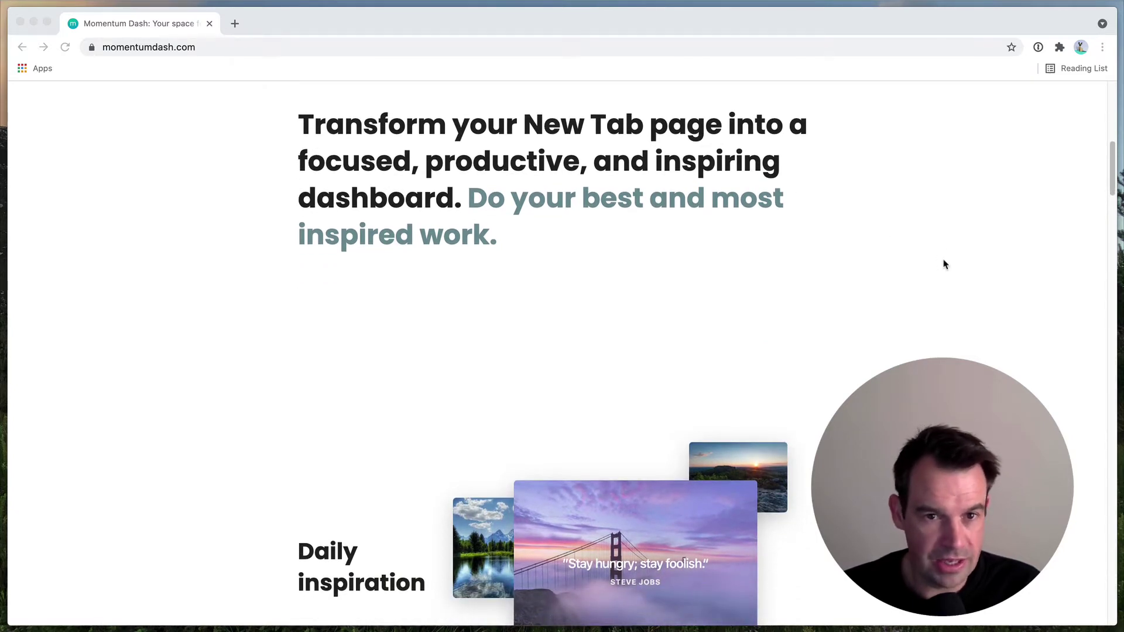
pyautogui.scroll(-8, 838, 271)
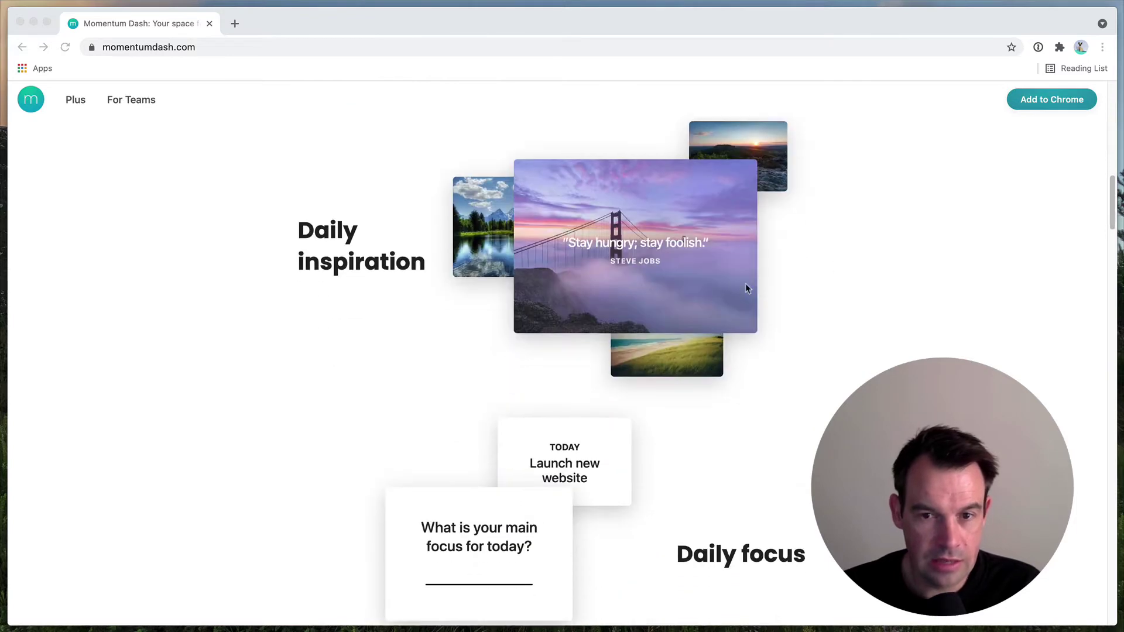
pyautogui.scroll(-5, 871, 266)
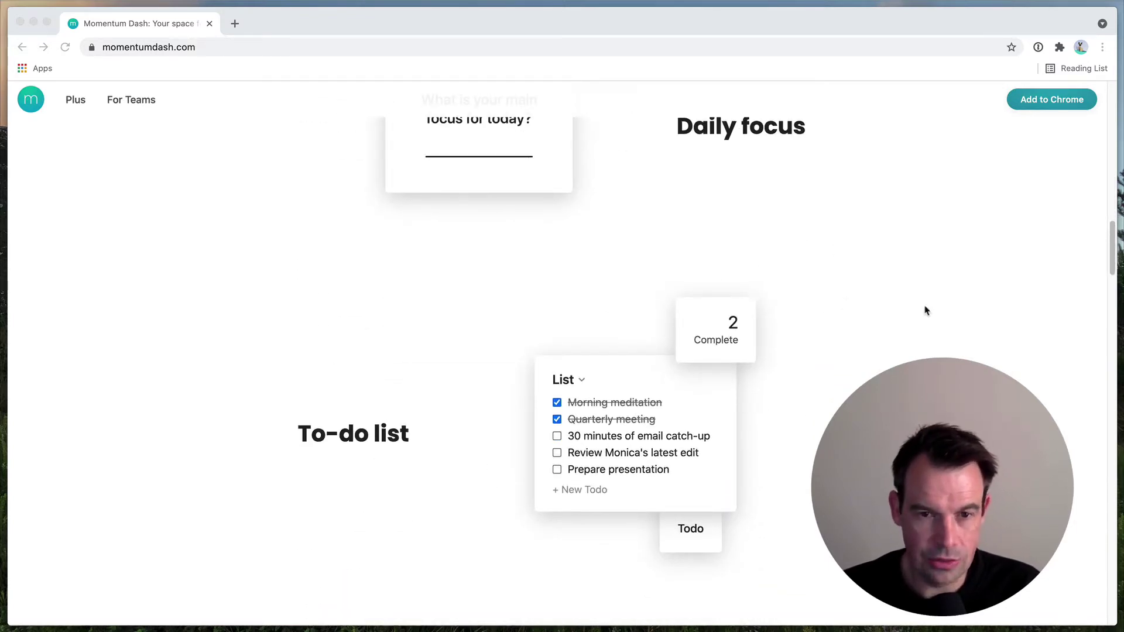
pyautogui.scroll(-8, 865, 252)
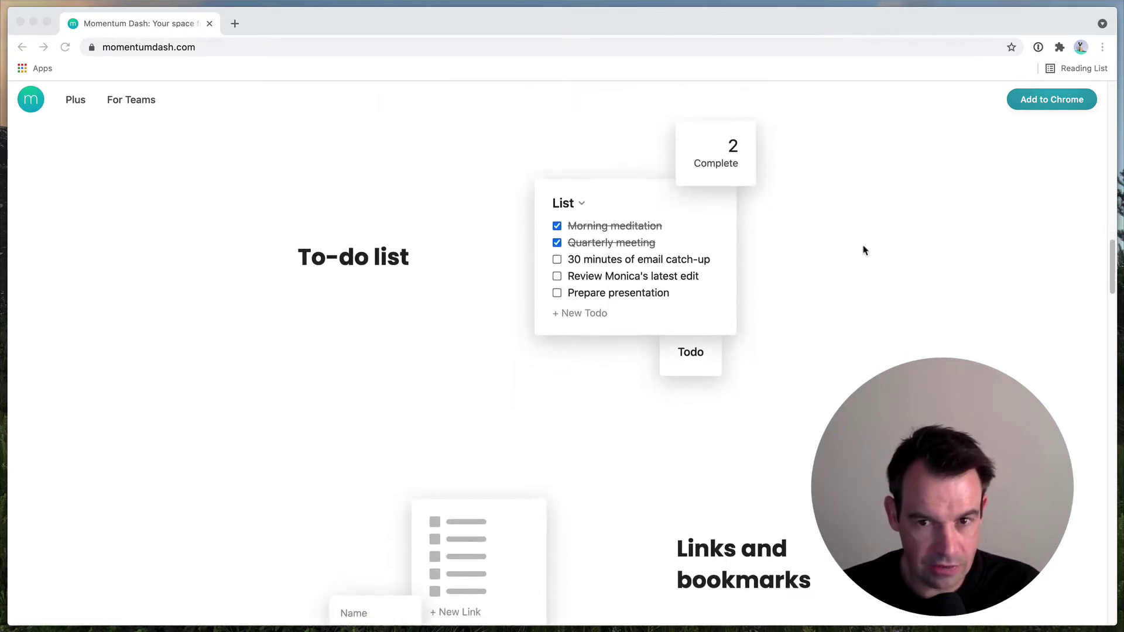
pyautogui.scroll(-5, 914, 291)
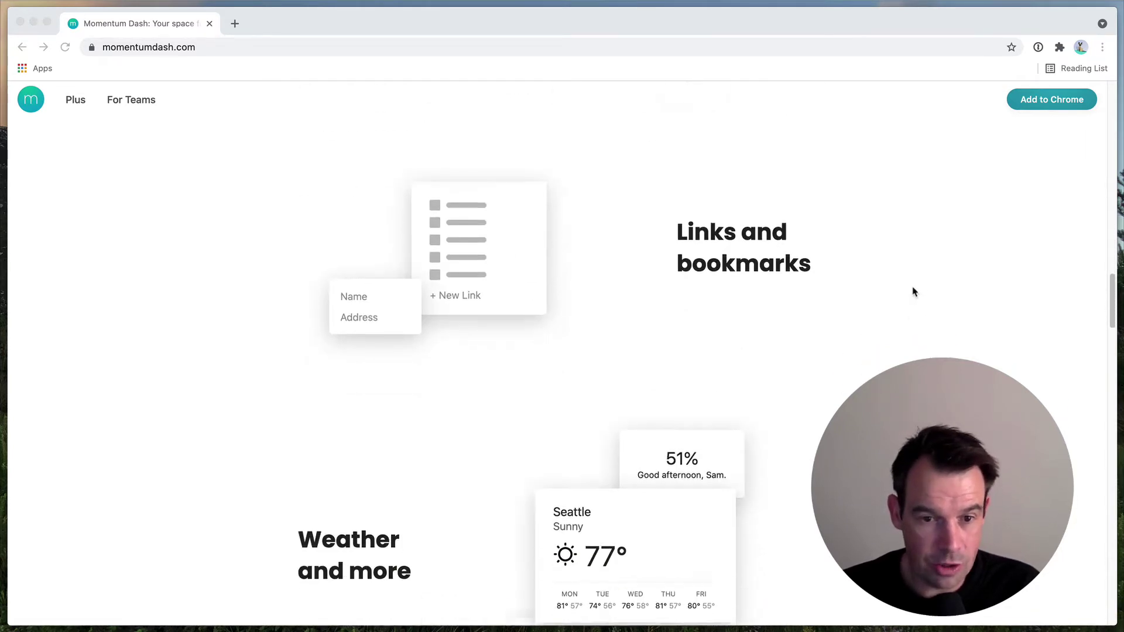
pyautogui.scroll(-3, 820, 294)
pyautogui.click(397, 261)
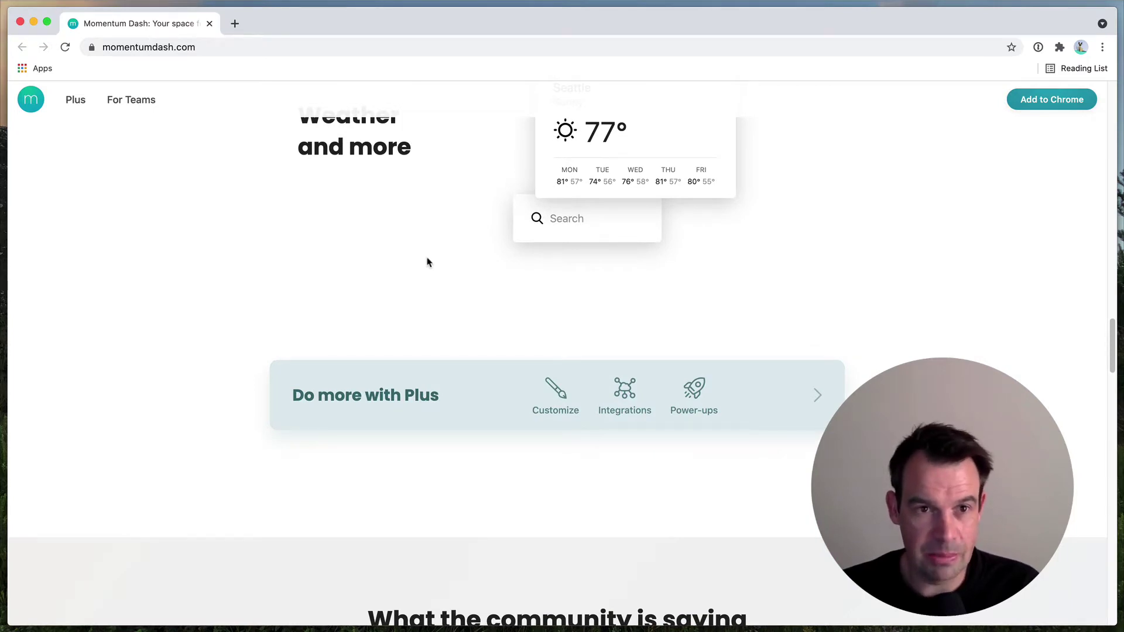
pyautogui.rightClick(437, 387)
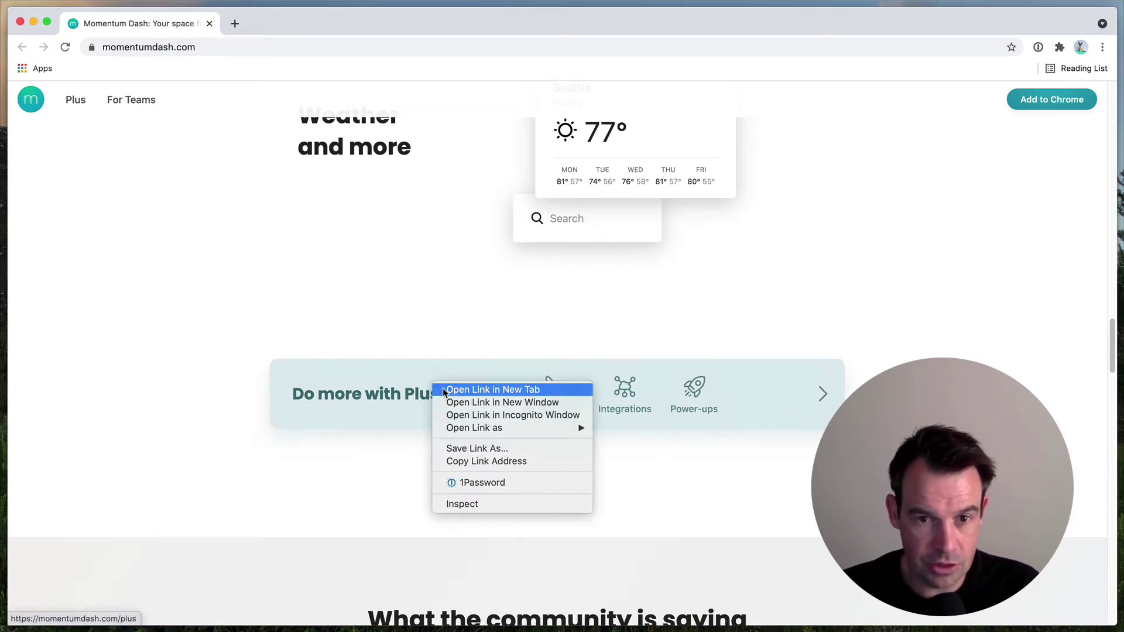
# Open the Momentum Plus page (momentumdash.com/plus) in a new tab and switch to it
pyautogui.click(474, 390)
pyautogui.click(304, 25)
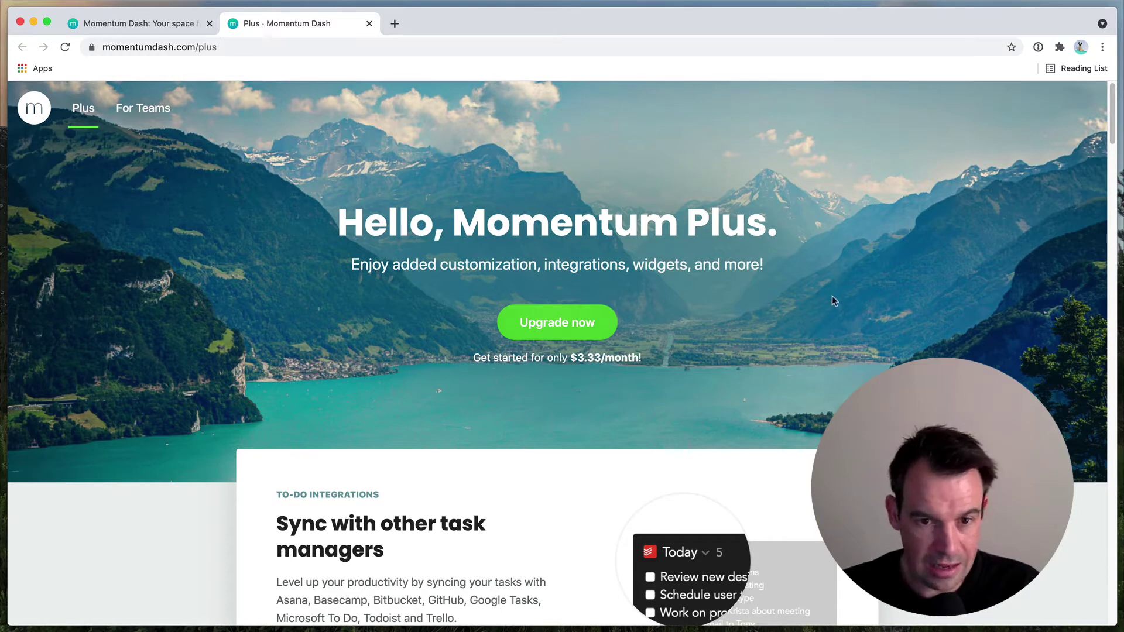
pyautogui.scroll(-3, 525, 403)
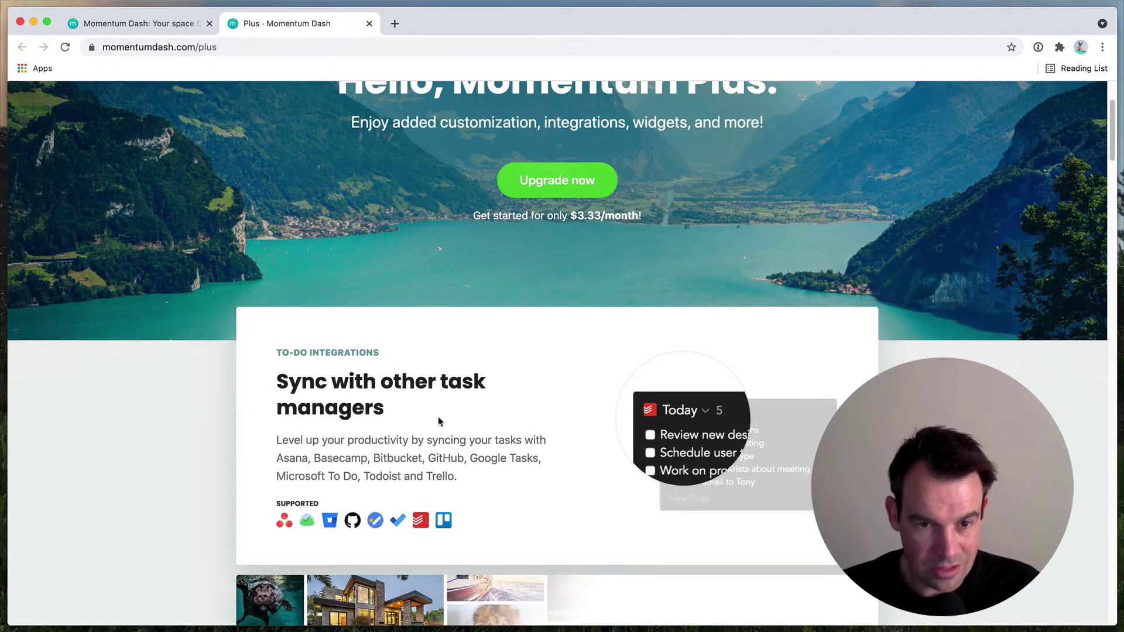
pyautogui.scroll(-1, 439, 421)
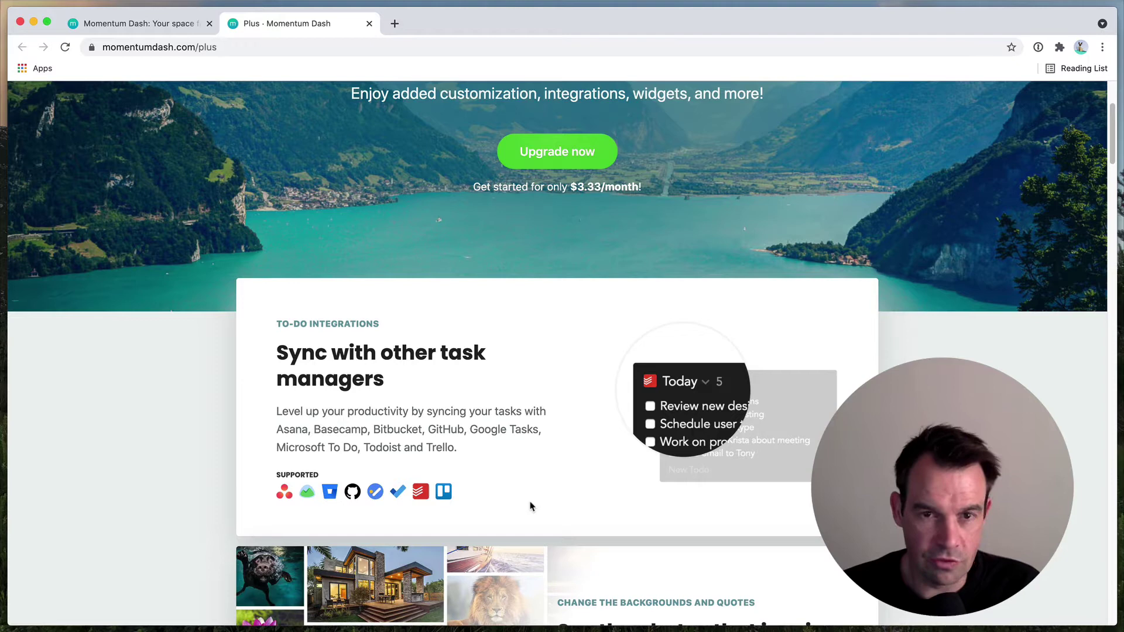
# Scroll down the Plus page to the 'What's included?' list of Pomodoro Timer, Tab Groups and AccuWeather
pyautogui.scroll(-5, 535, 489)
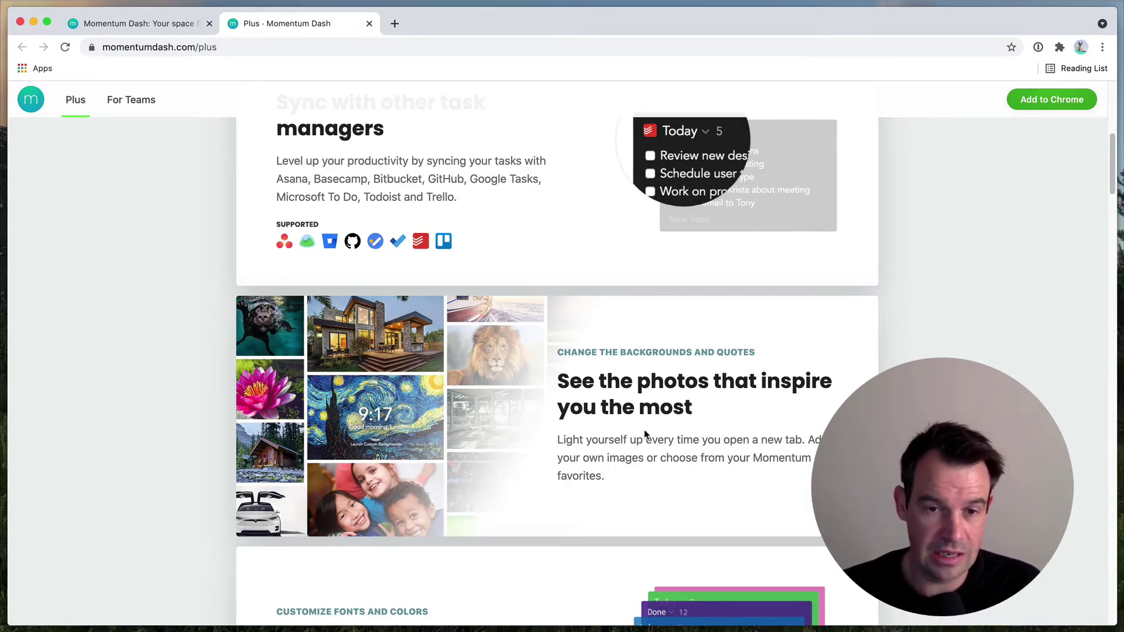
pyautogui.scroll(-5, 613, 466)
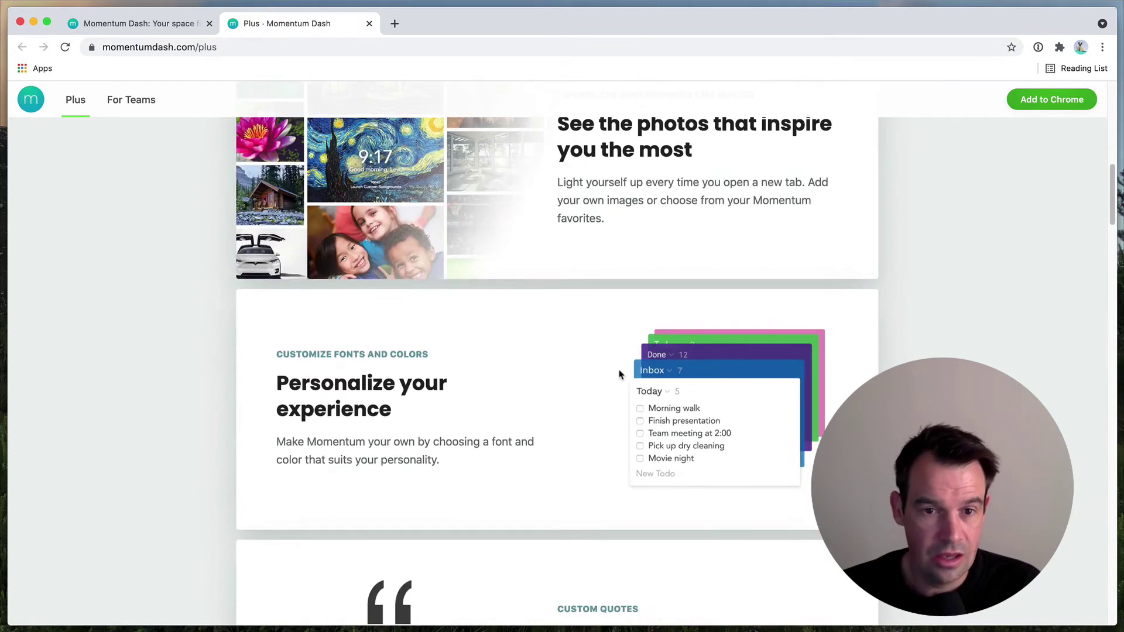
pyautogui.scroll(-1, 617, 394)
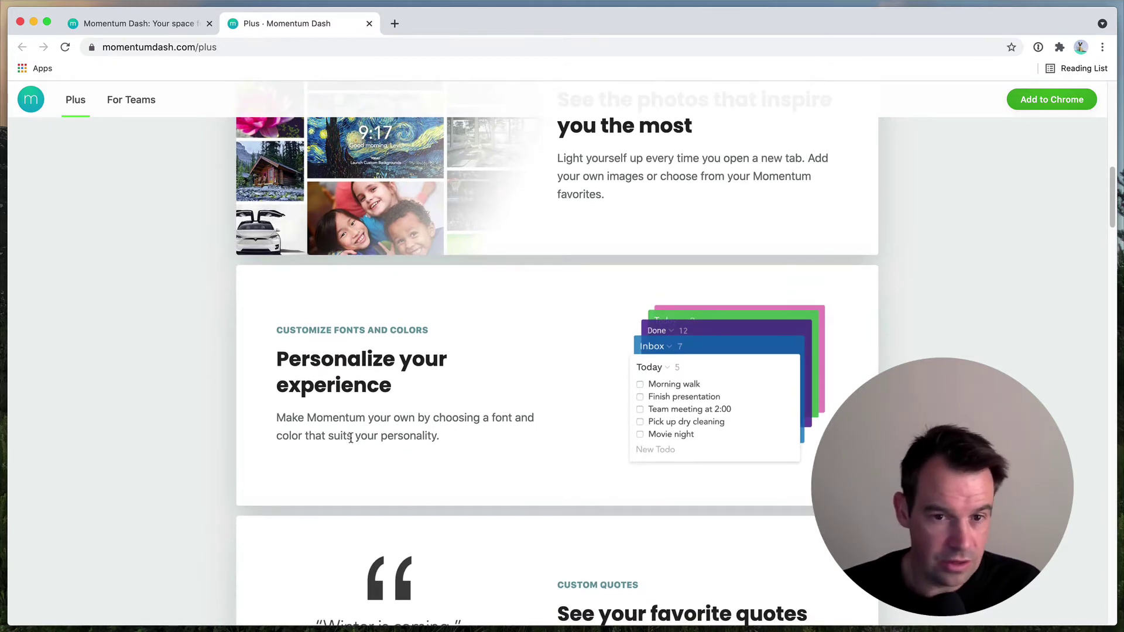
pyautogui.scroll(-4, 531, 382)
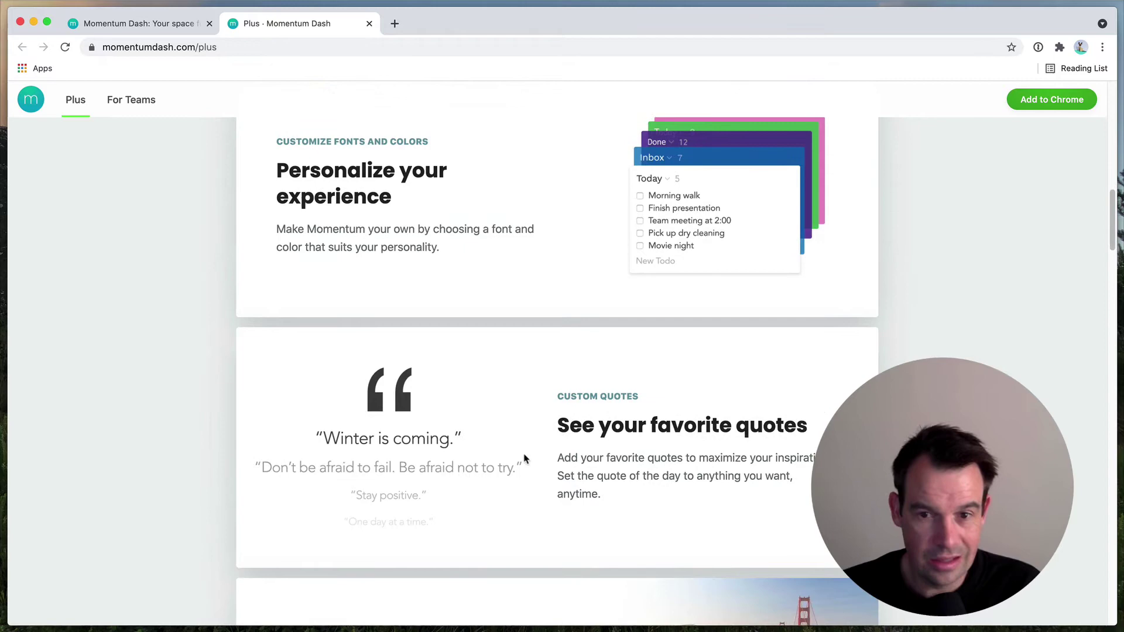
pyautogui.scroll(-3, 679, 413)
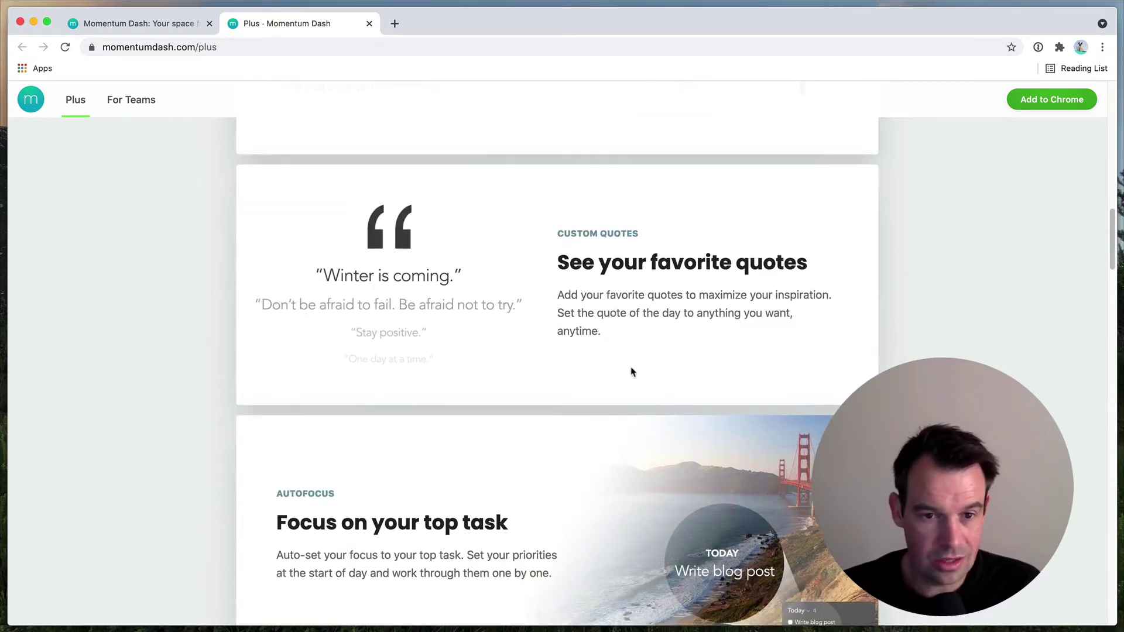
pyautogui.scroll(-3, 632, 376)
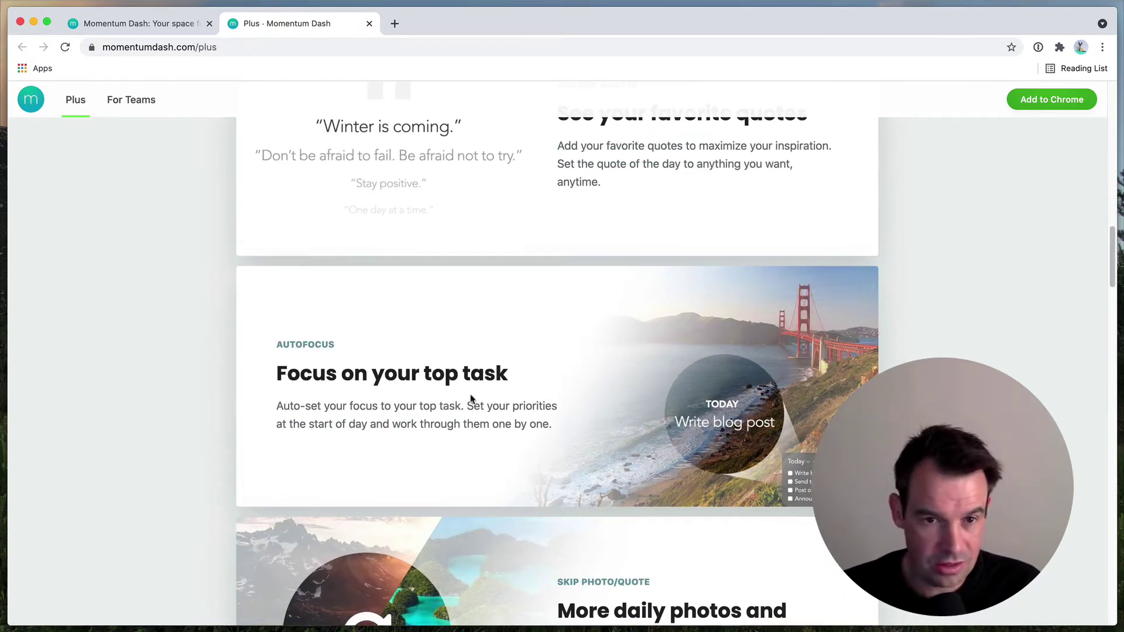
pyautogui.scroll(-3, 471, 398)
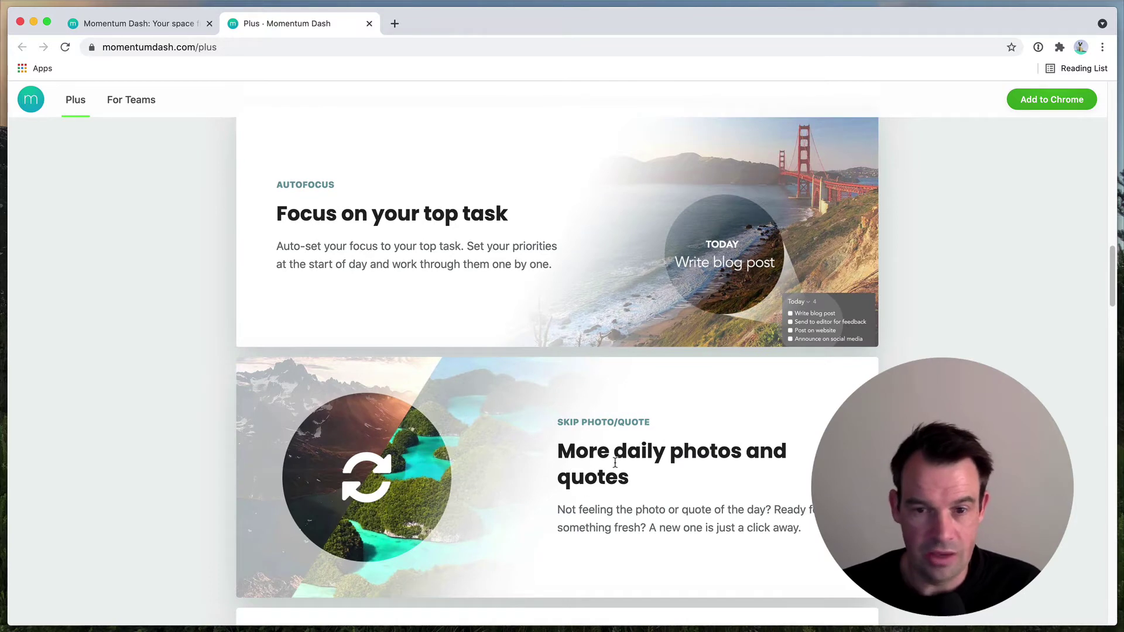
pyautogui.scroll(-1, 486, 416)
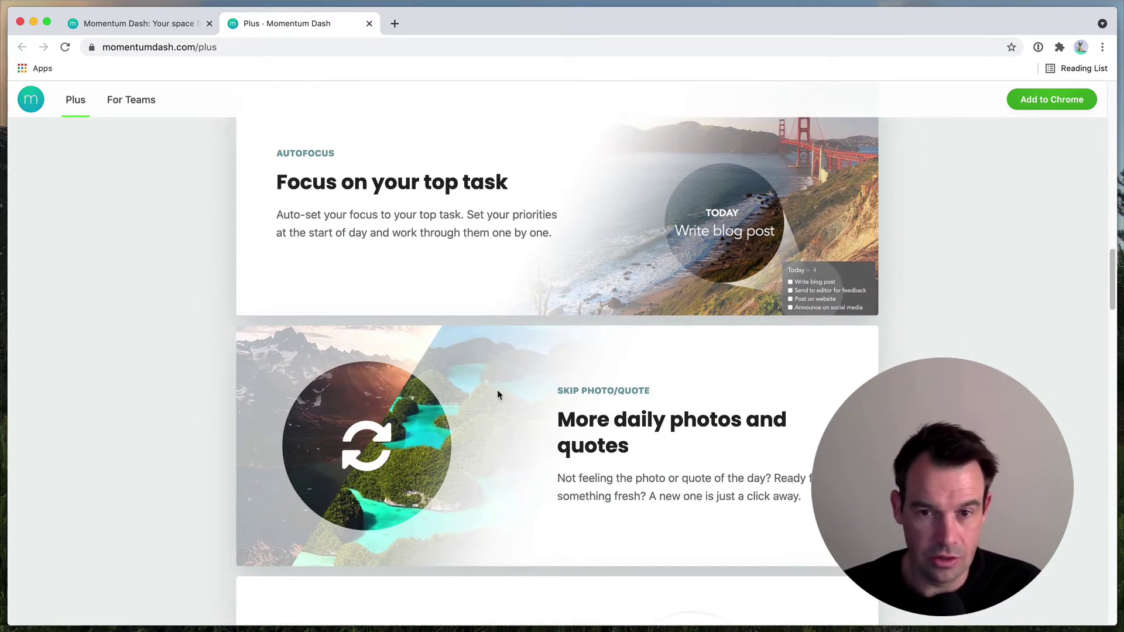
pyautogui.scroll(-3, 468, 363)
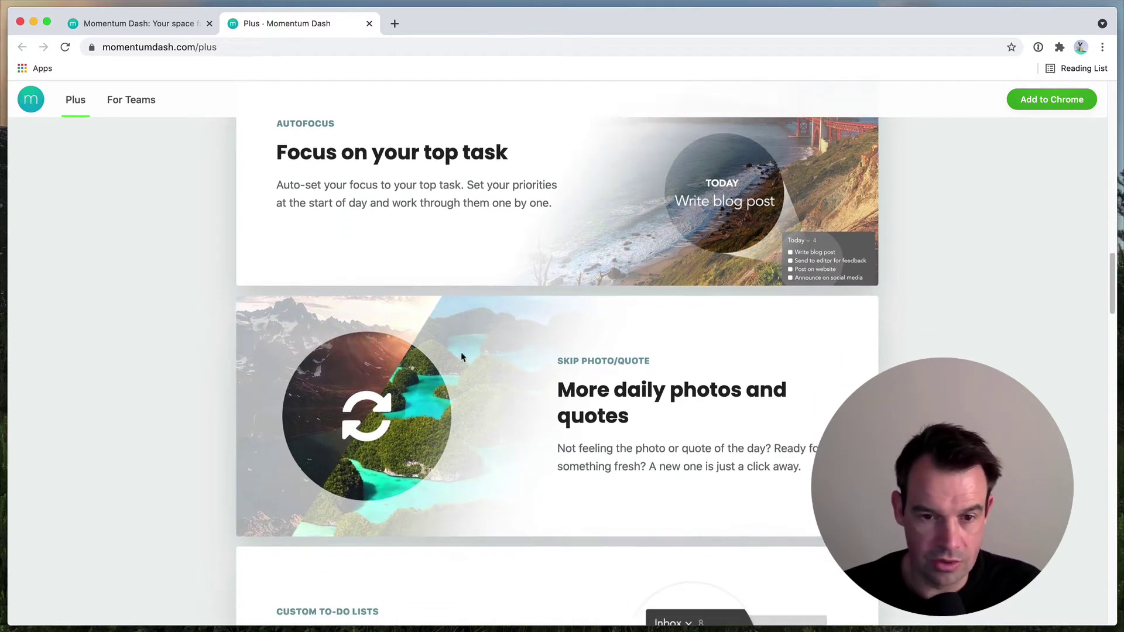
pyautogui.scroll(-3, 484, 328)
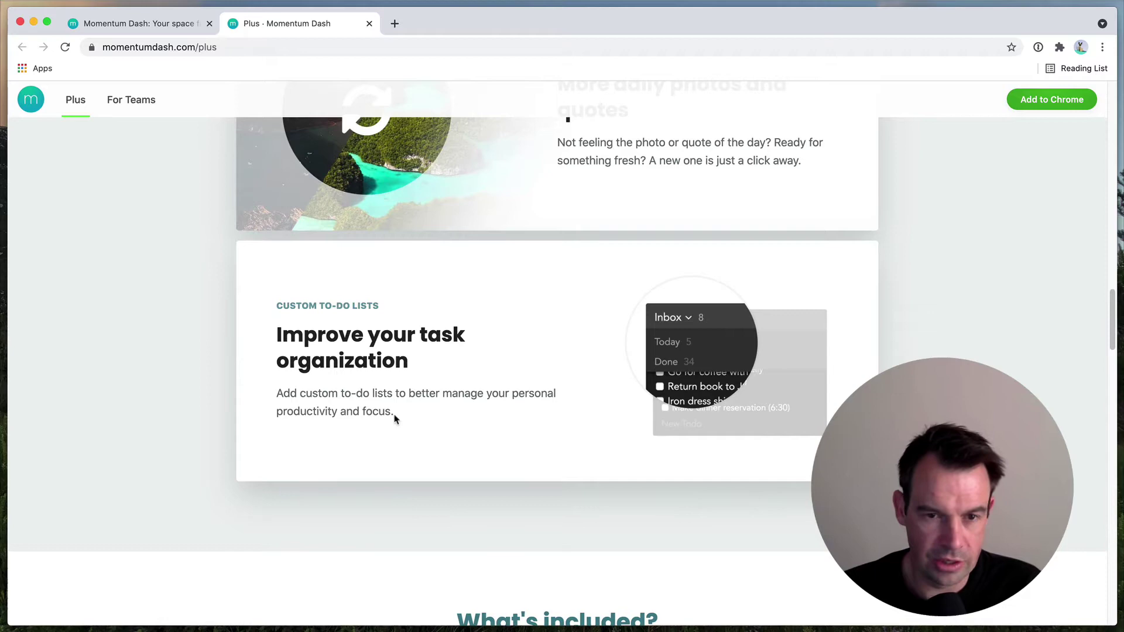
pyautogui.scroll(-8, 529, 394)
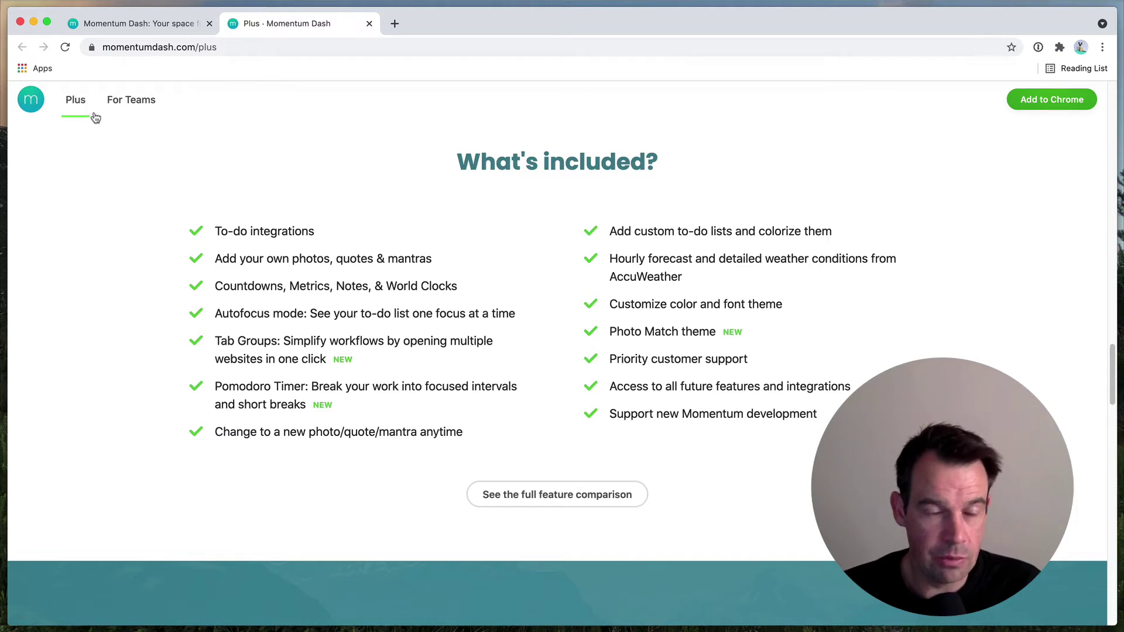
# Bring up the Momentum dashboard tab with the clock, 16° weather and 'Action conquers fear' mantra
pyautogui.hotkey('ctrl', 'shift', 'Tab')
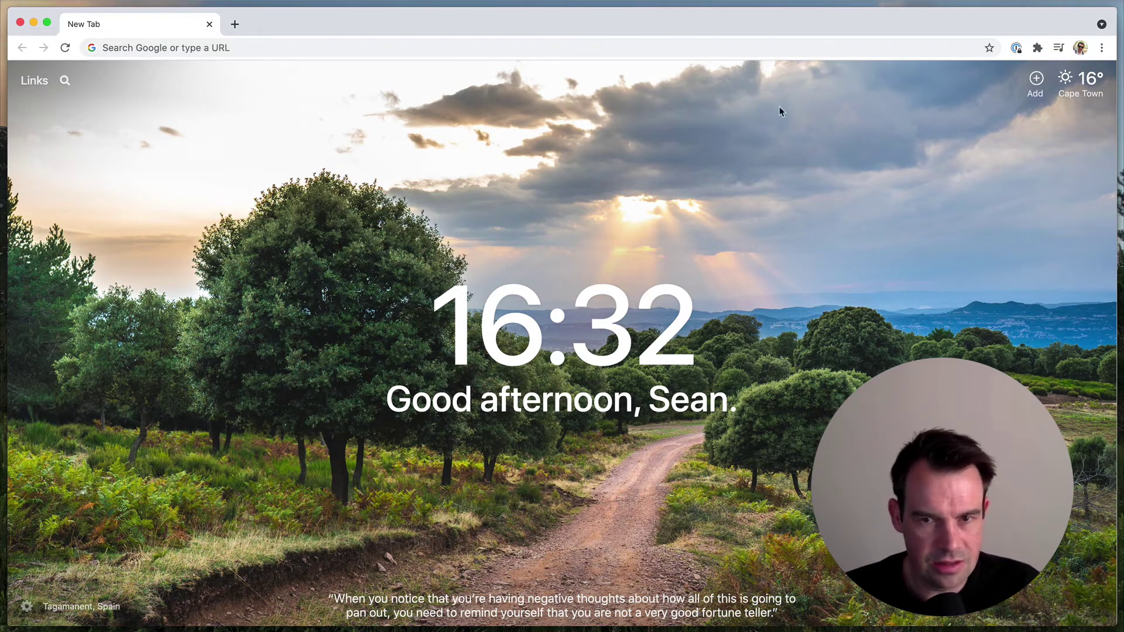
pyautogui.moveTo(67, 612)
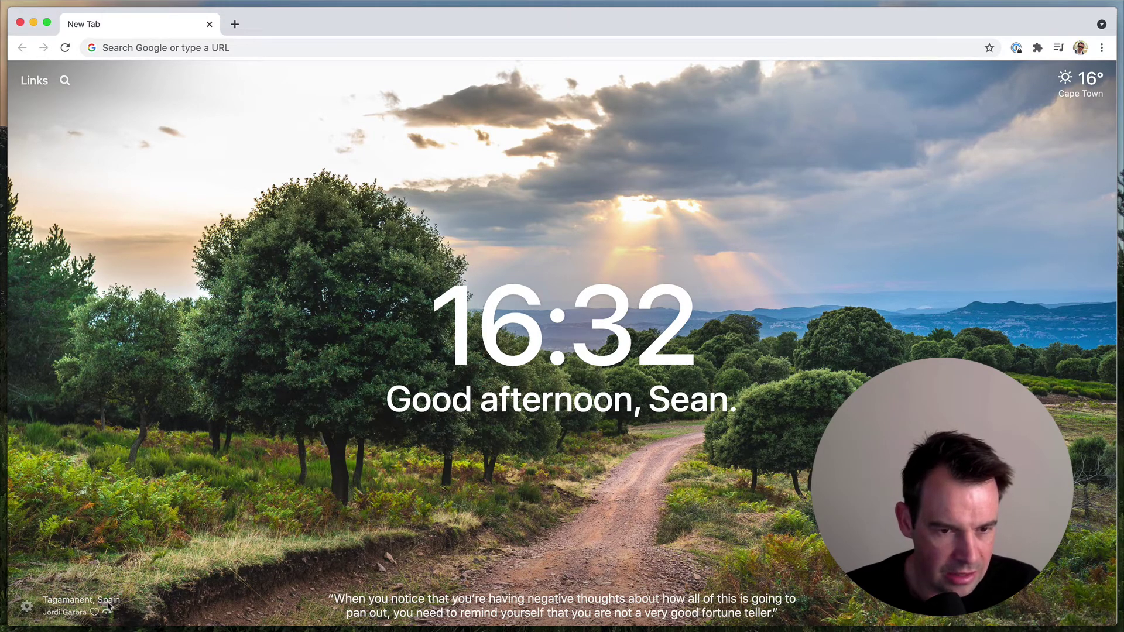
pyautogui.moveTo(351, 610)
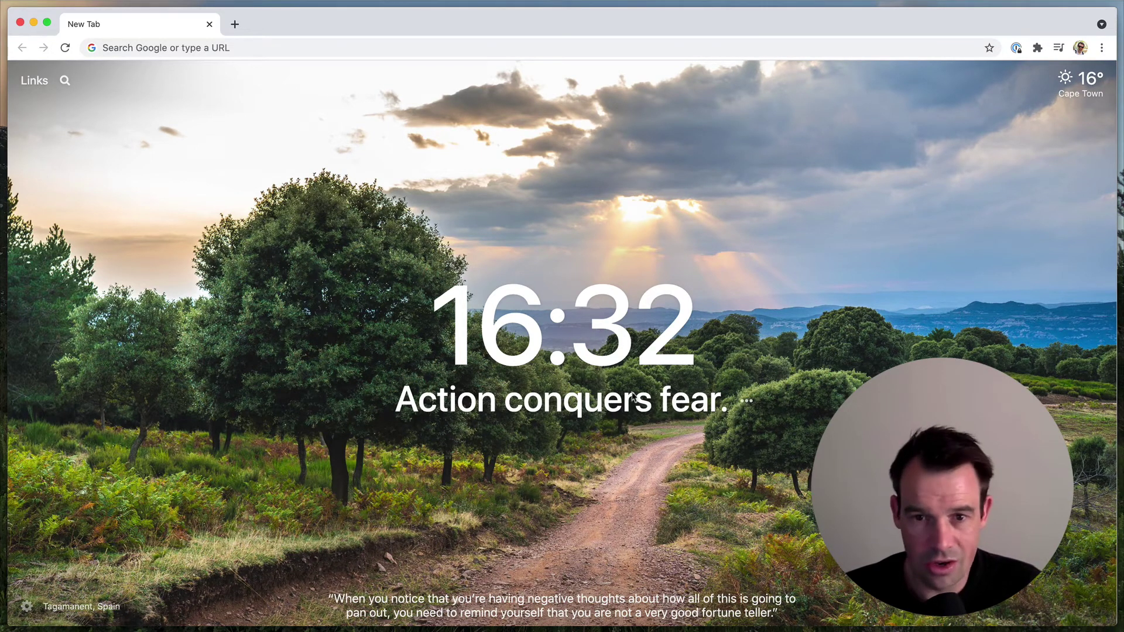
pyautogui.click(747, 401)
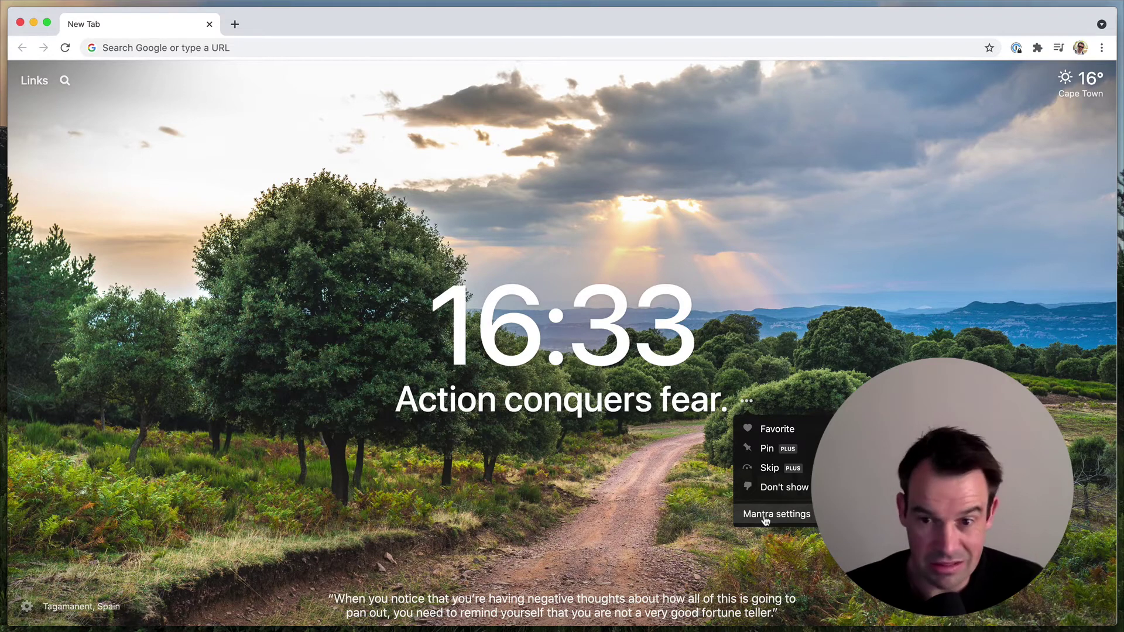
pyautogui.click(867, 250)
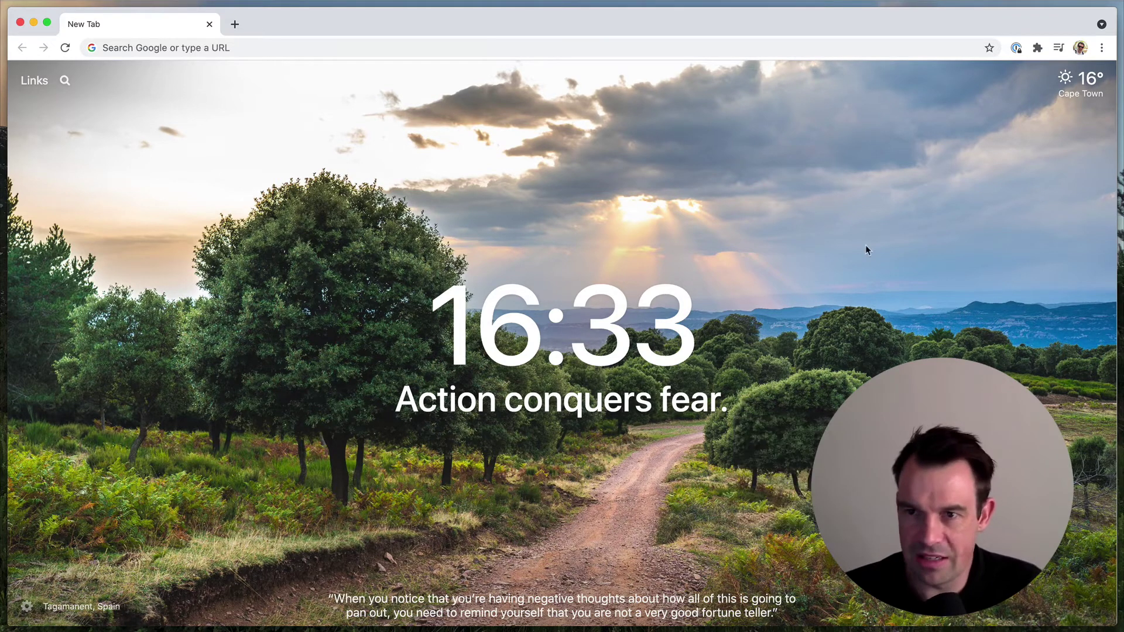
pyautogui.click(1079, 93)
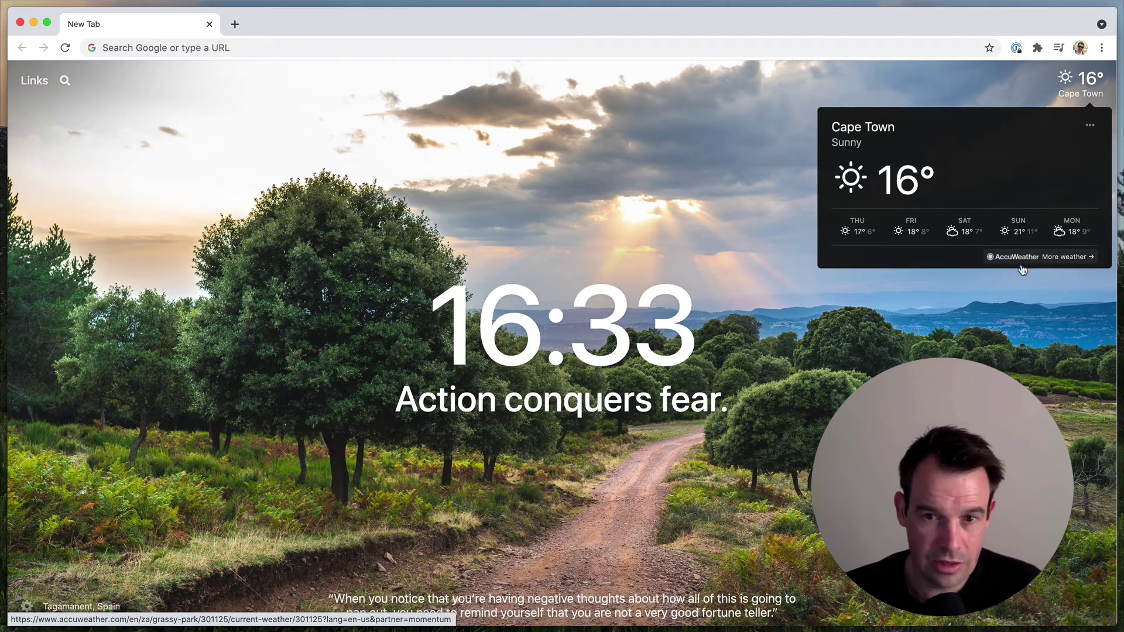
pyautogui.click(401, 322)
# Open dashboard settings and switch from Photos to General, showing Links, Search, Weather, Quotes and Mantras enabled
pyautogui.click(27, 606)
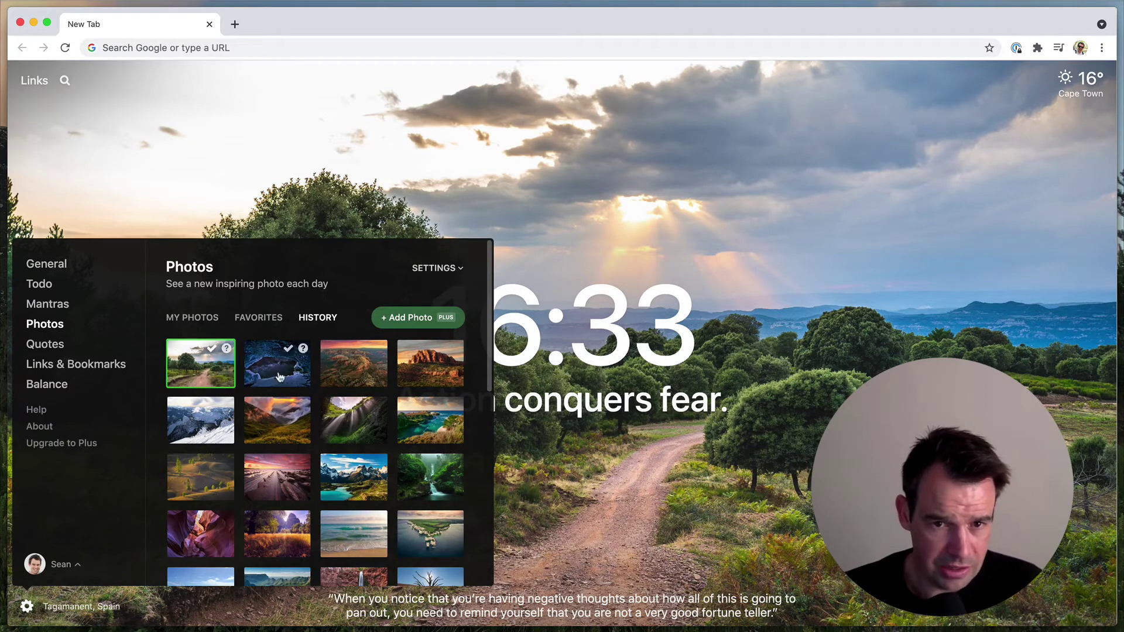
pyautogui.scroll(-1, 277, 378)
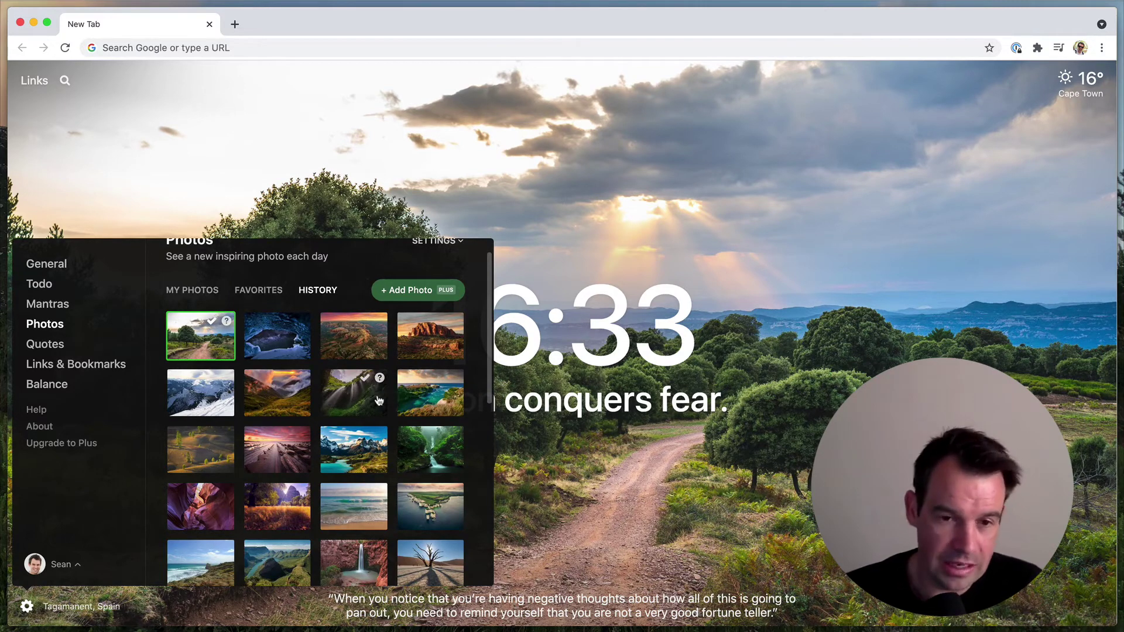
pyautogui.scroll(-1, 378, 392)
pyautogui.scroll(-5, 378, 392)
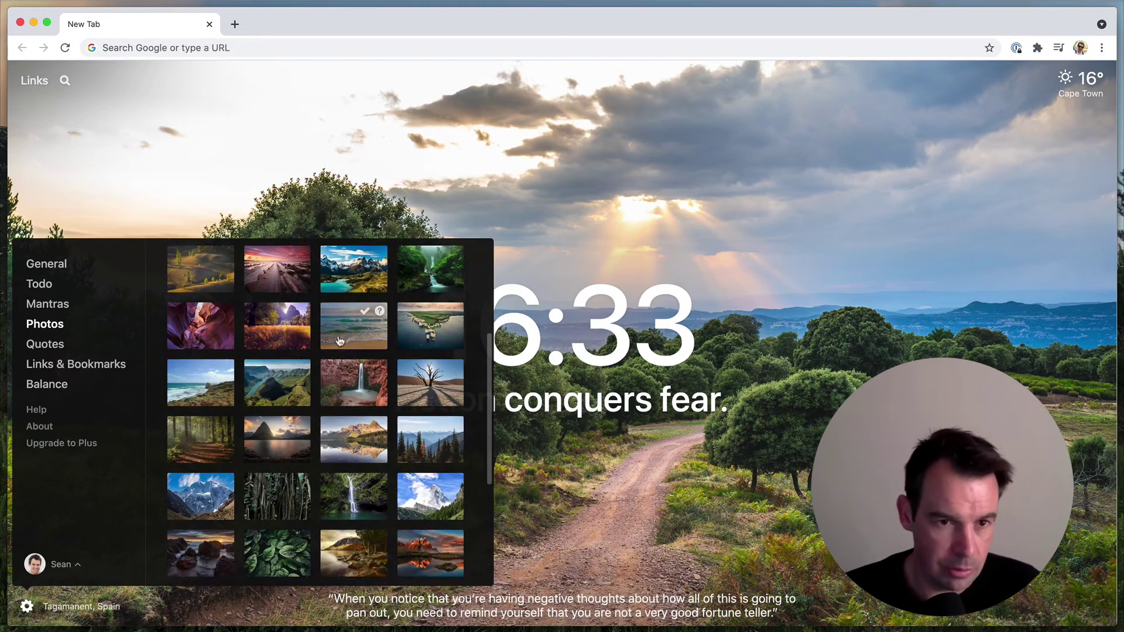
pyautogui.click(57, 265)
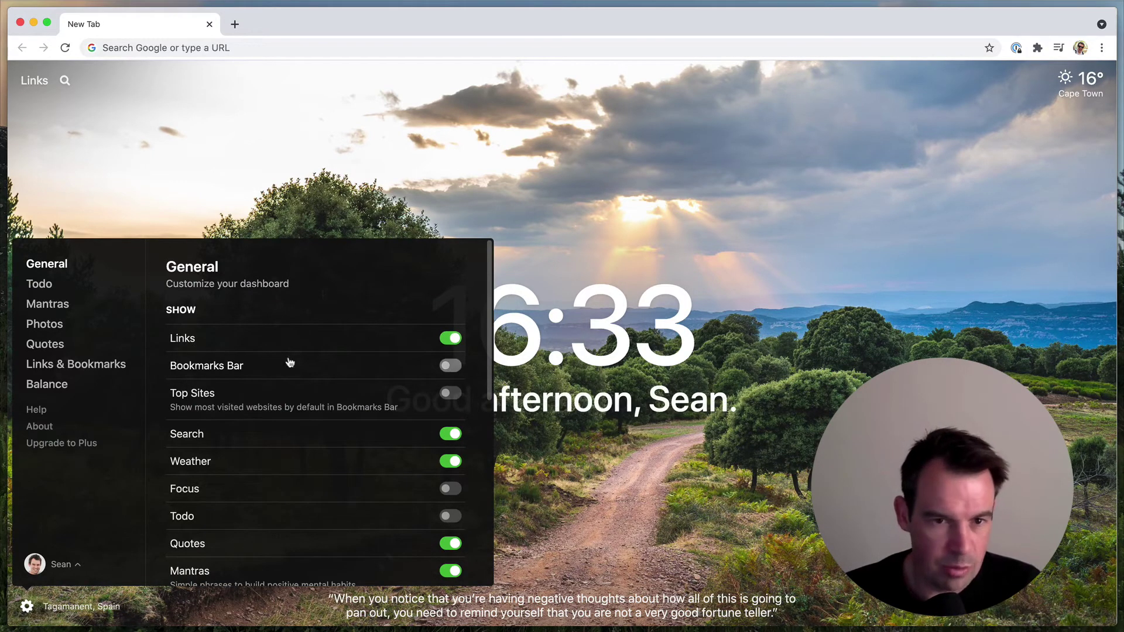
pyautogui.scroll(-1, 351, 436)
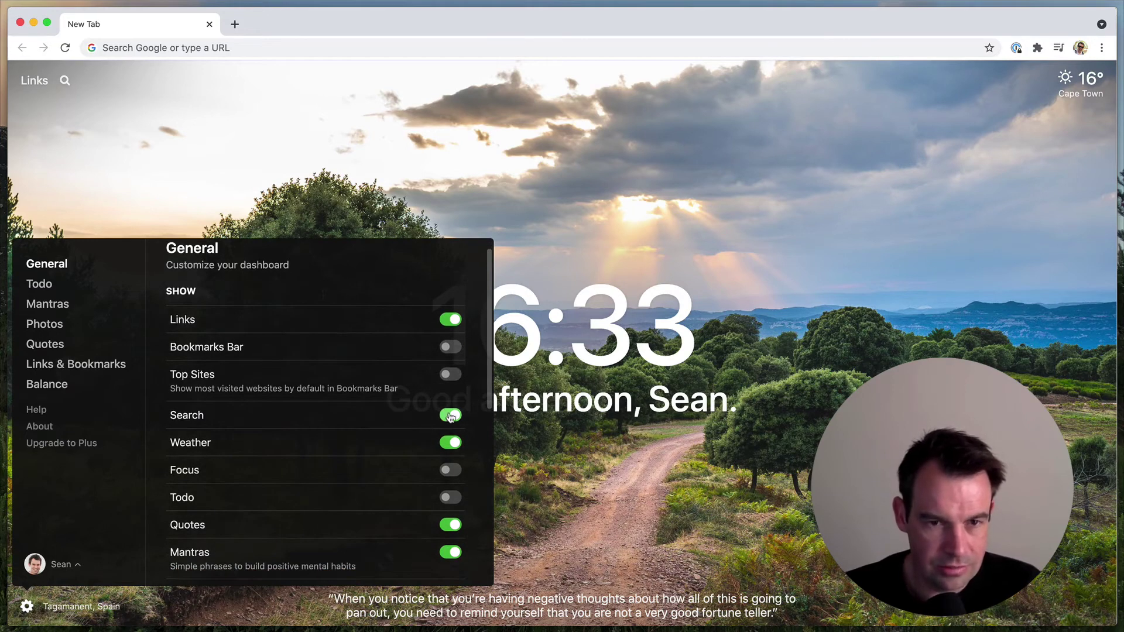
pyautogui.moveTo(67, 81)
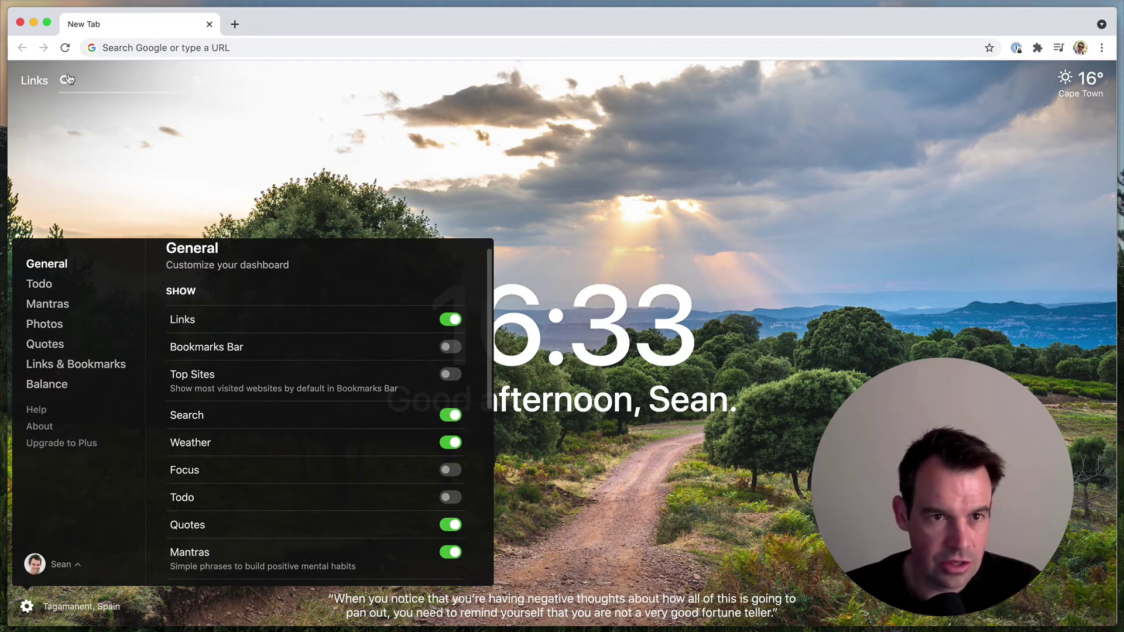
pyautogui.click(447, 449)
pyautogui.click(449, 445)
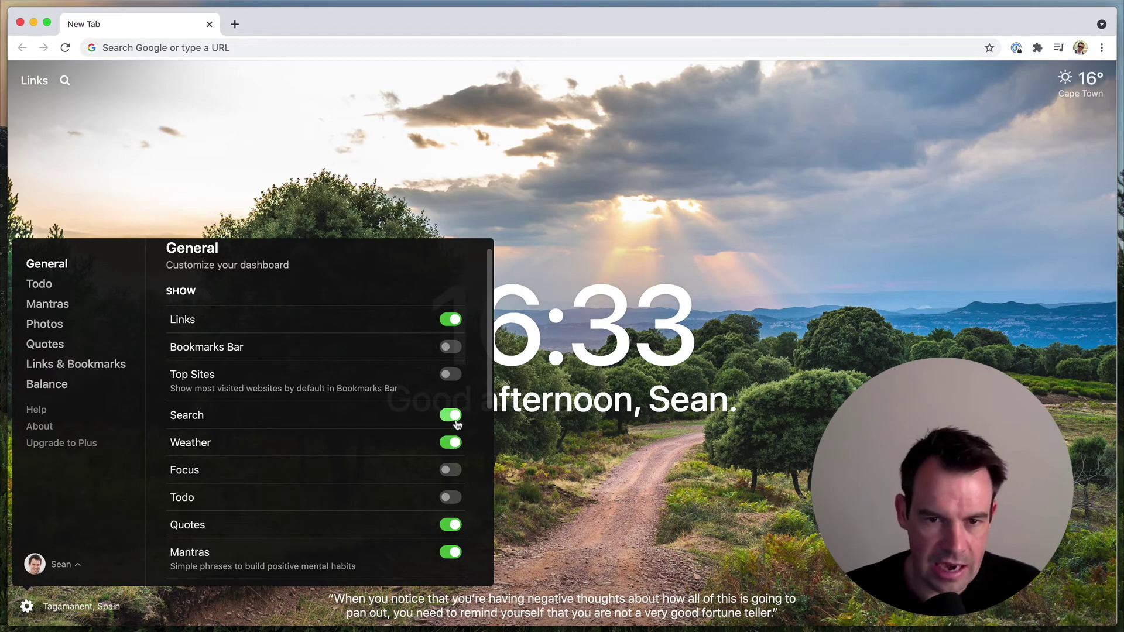
pyautogui.click(455, 417)
pyautogui.click(455, 417)
pyautogui.scroll(-1, 381, 427)
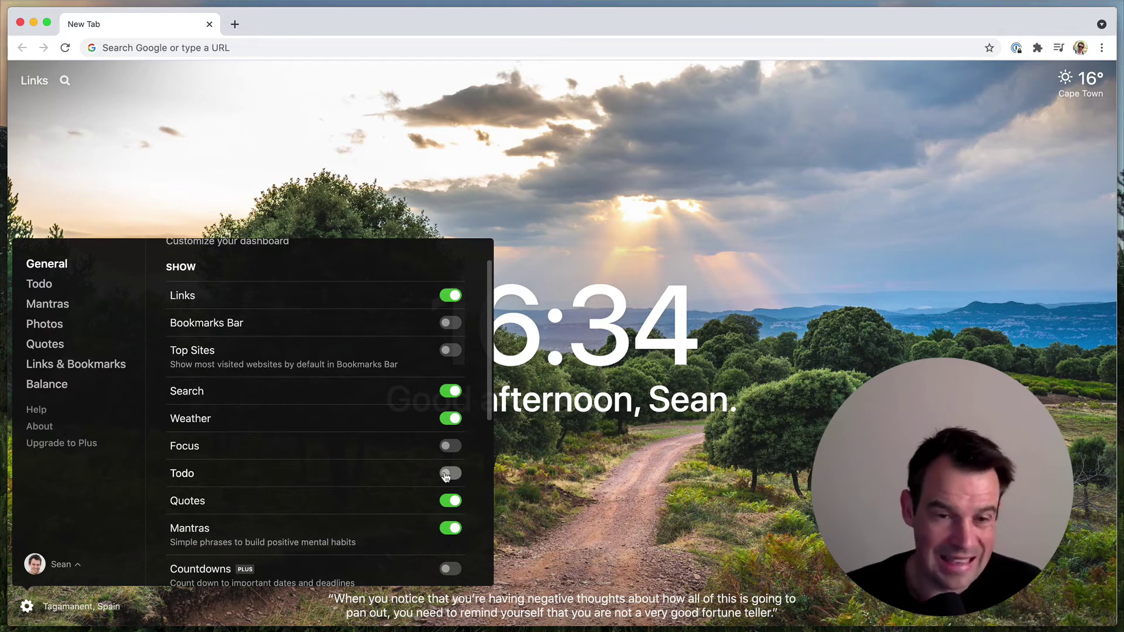
pyautogui.scroll(-3, 271, 426)
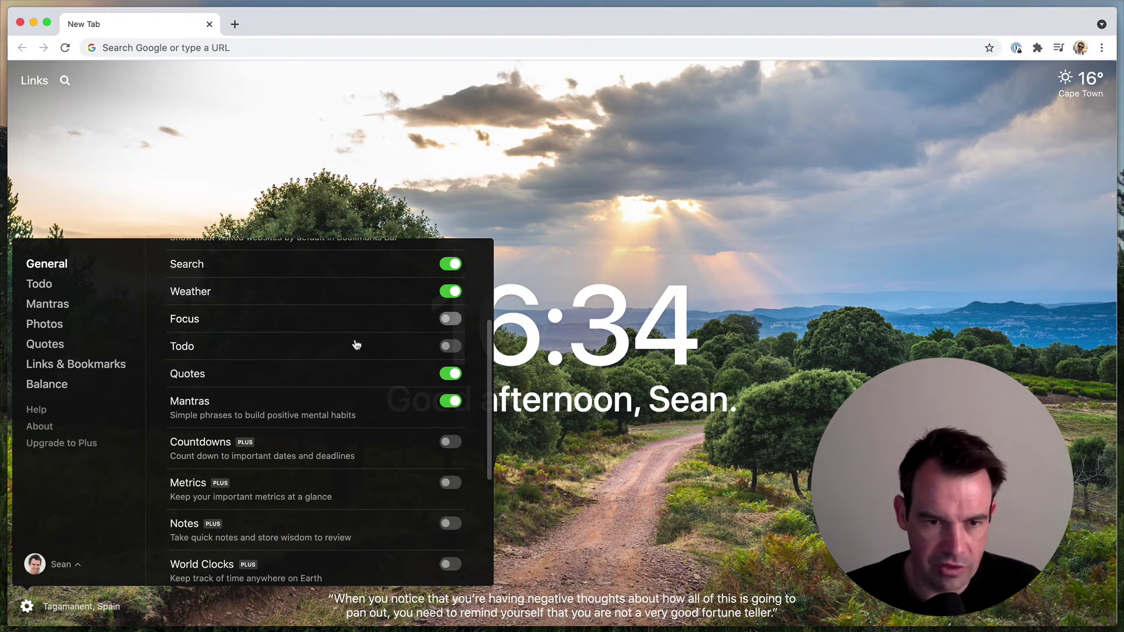
pyautogui.scroll(-1, 355, 351)
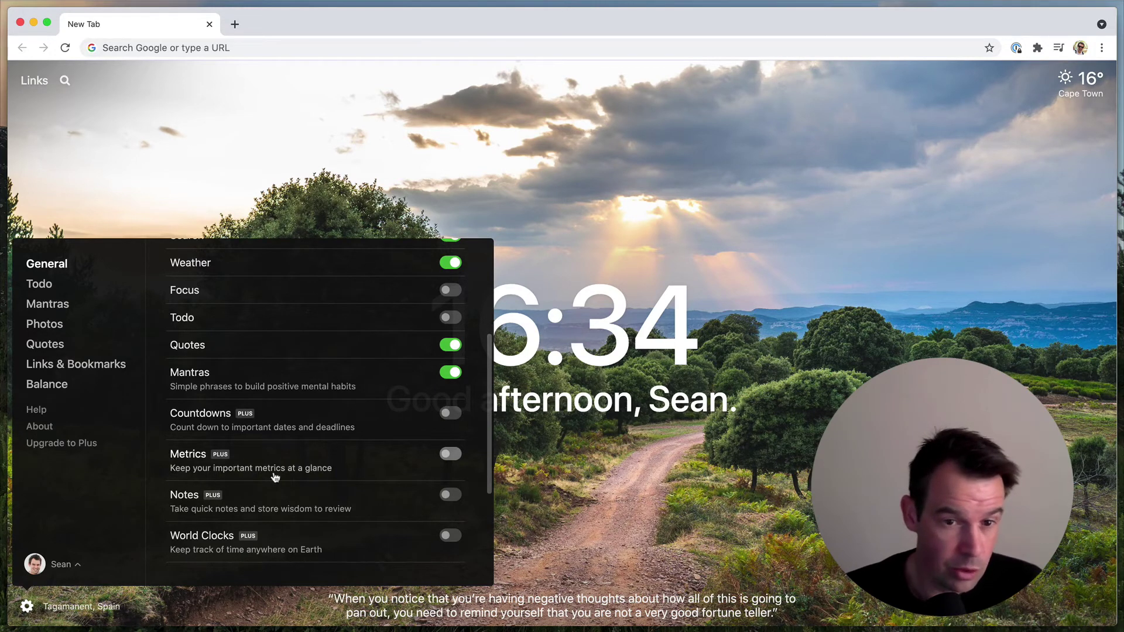
pyautogui.scroll(-1, 281, 475)
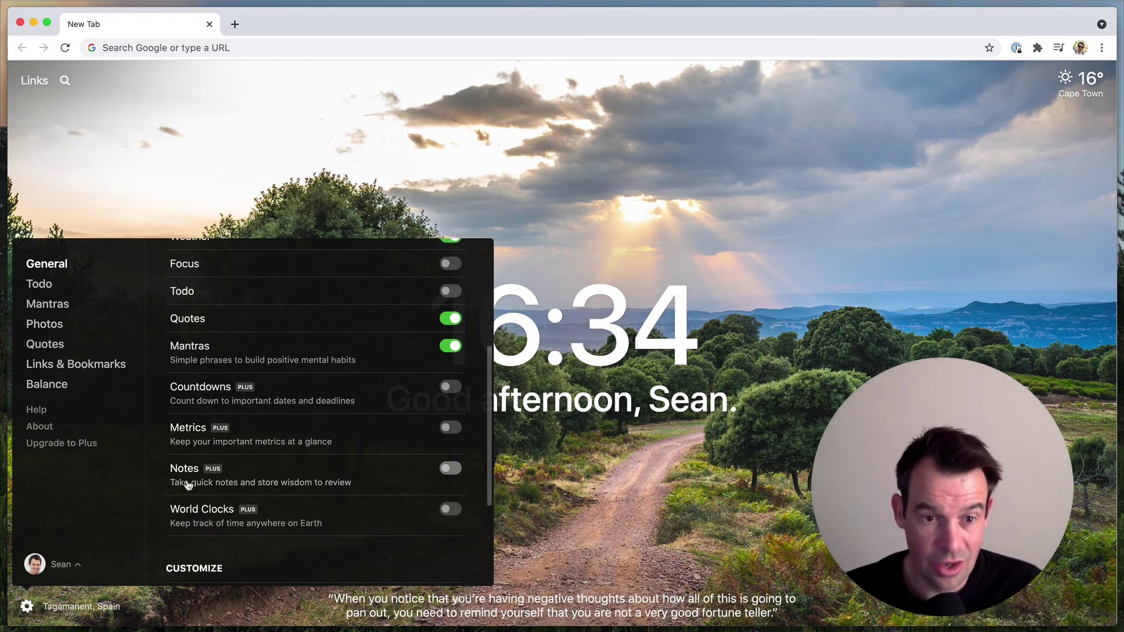
pyautogui.scroll(-1, 316, 490)
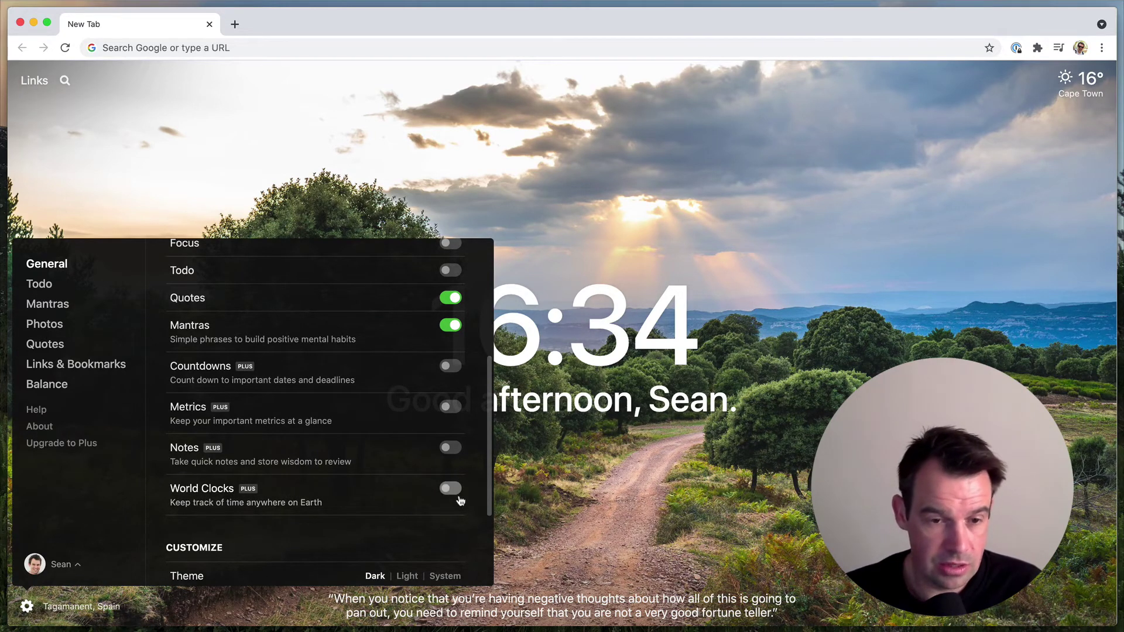
pyautogui.scroll(-2, 374, 492)
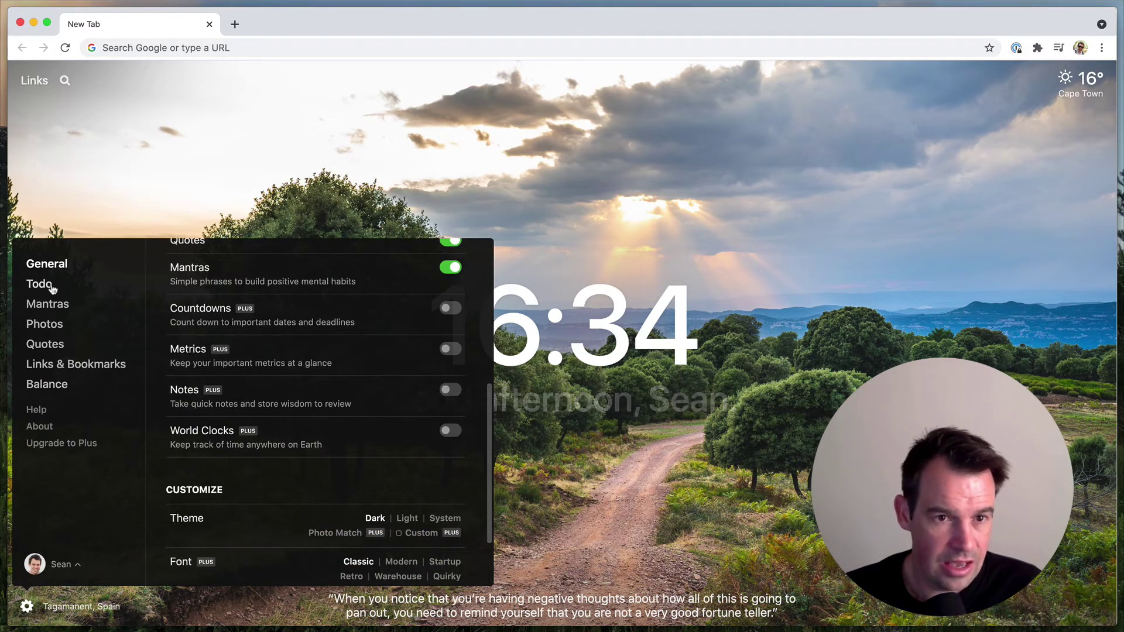
# Look through the Todo, Mantras and Photos settings sections
pyautogui.click(47, 285)
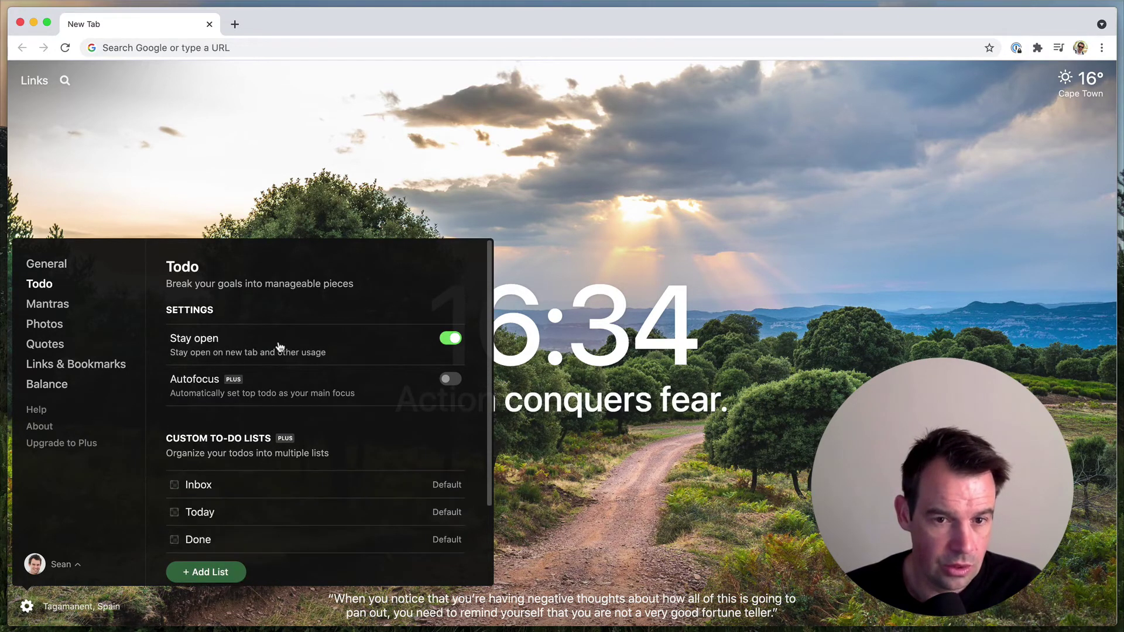
pyautogui.scroll(-1, 273, 296)
pyautogui.scroll(-1, 319, 349)
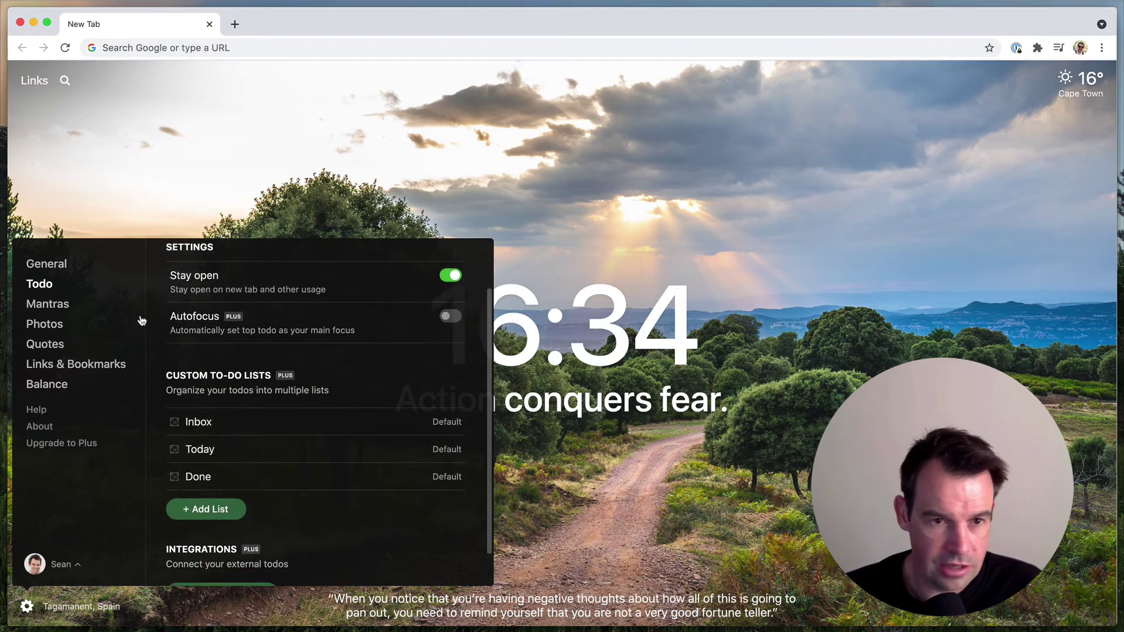
pyautogui.click(47, 306)
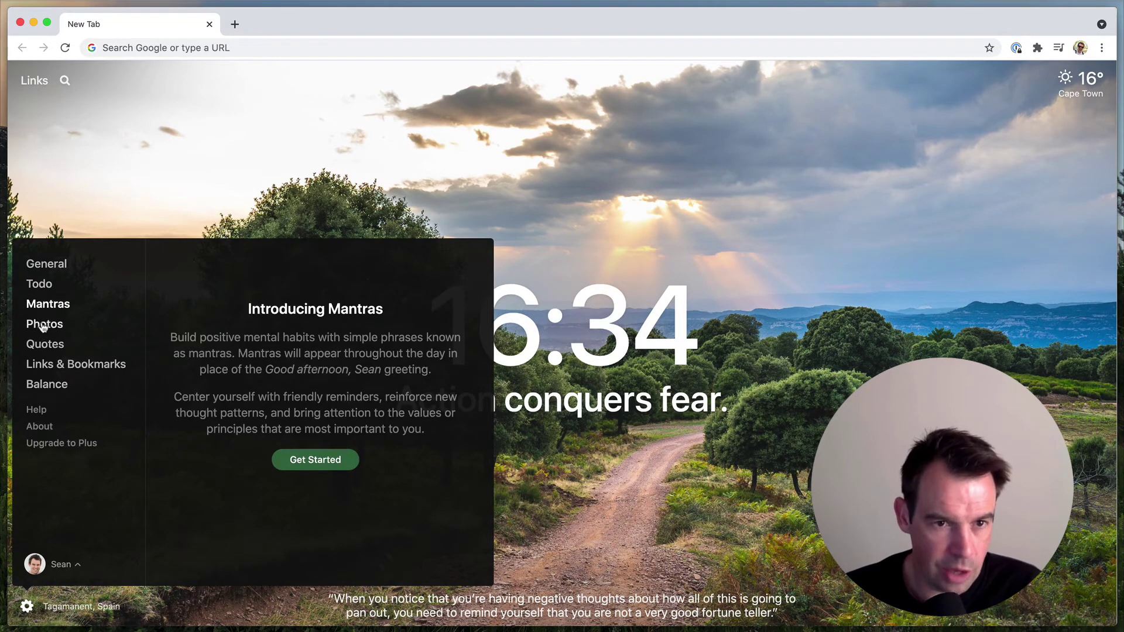
pyautogui.click(43, 326)
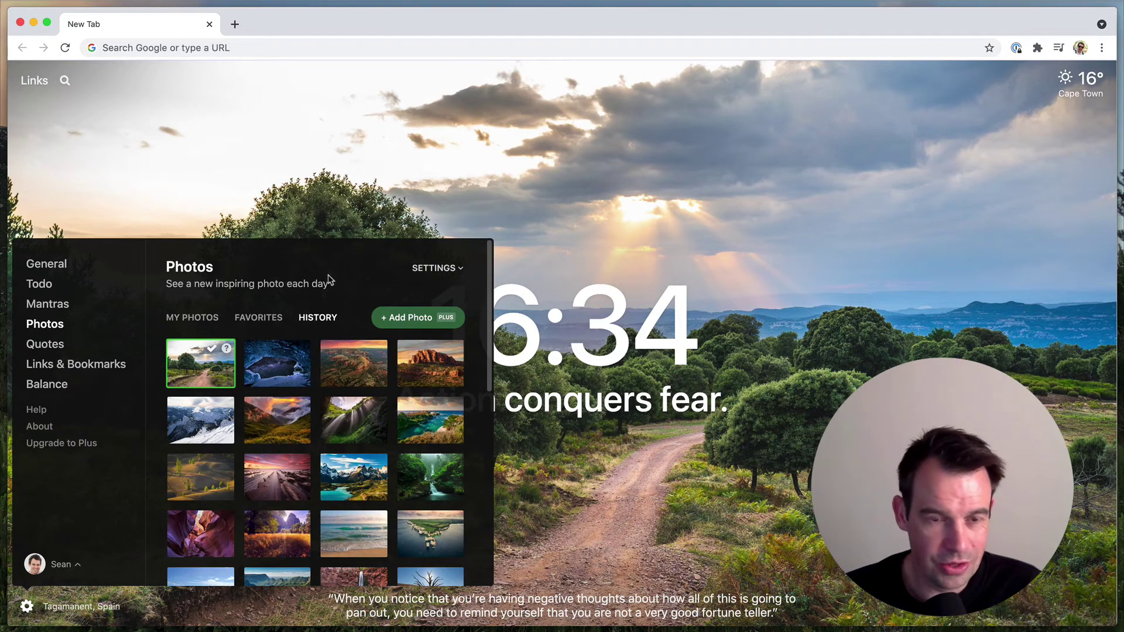
# Browse the Quotes history and load more past daily quotes
pyautogui.click(47, 349)
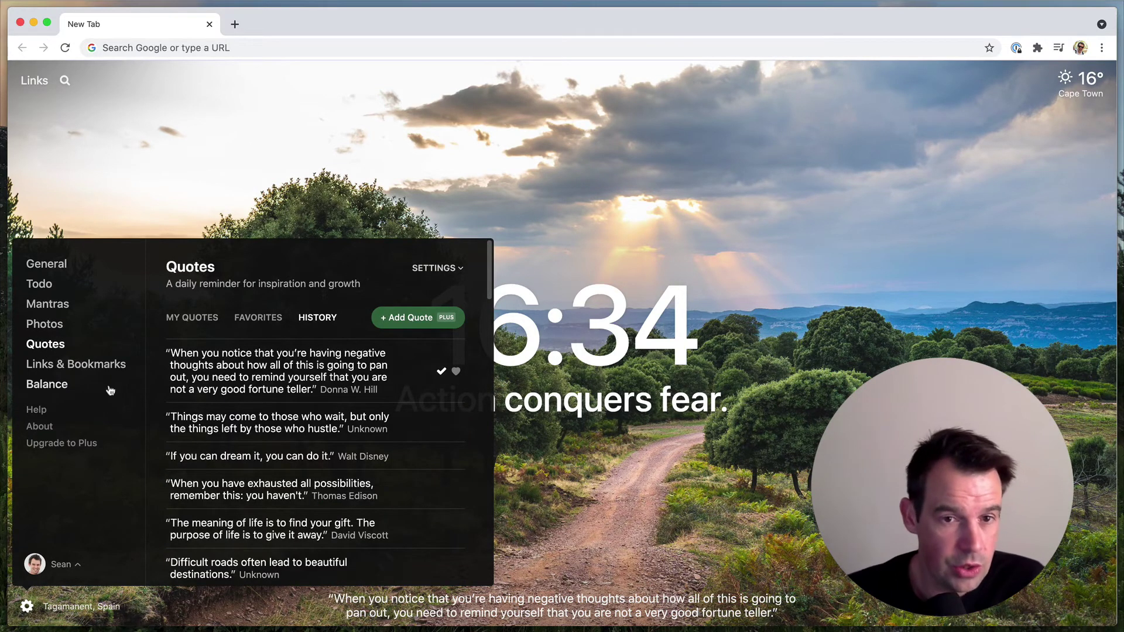
pyautogui.scroll(-1, 358, 375)
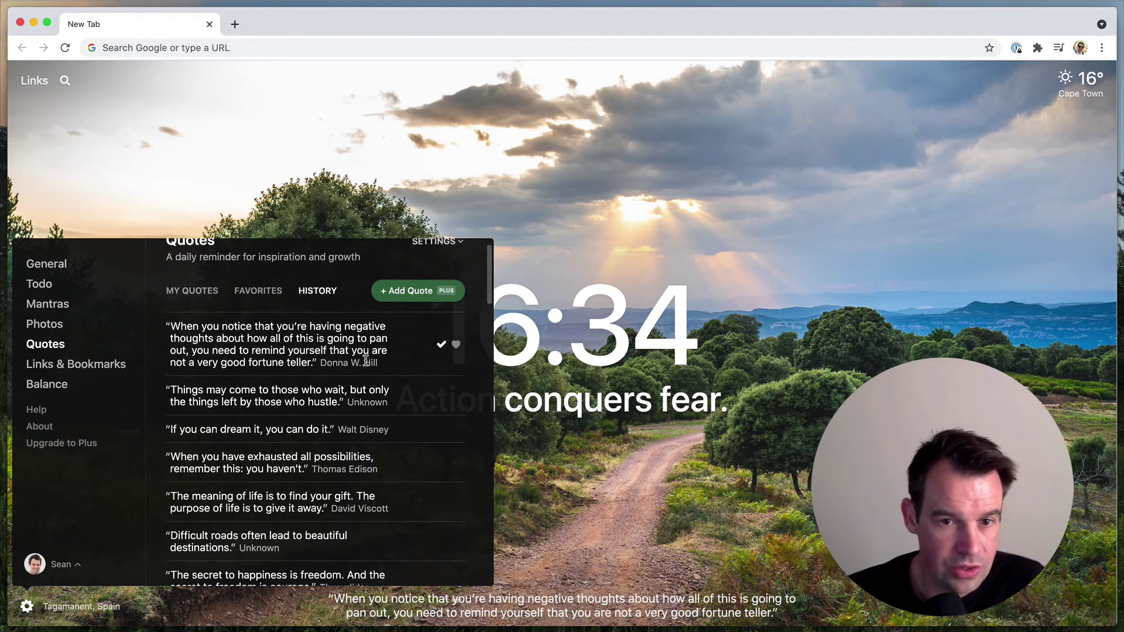
pyautogui.scroll(-1, 321, 349)
pyautogui.scroll(-1, 318, 343)
pyautogui.scroll(3, 321, 328)
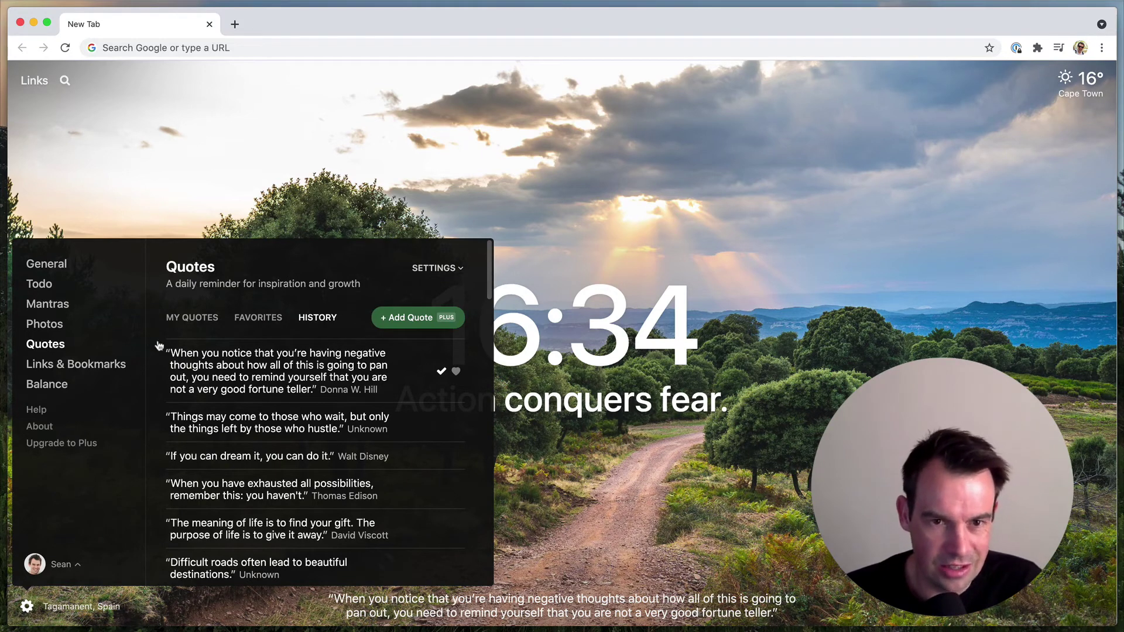
pyautogui.scroll(-5, 290, 384)
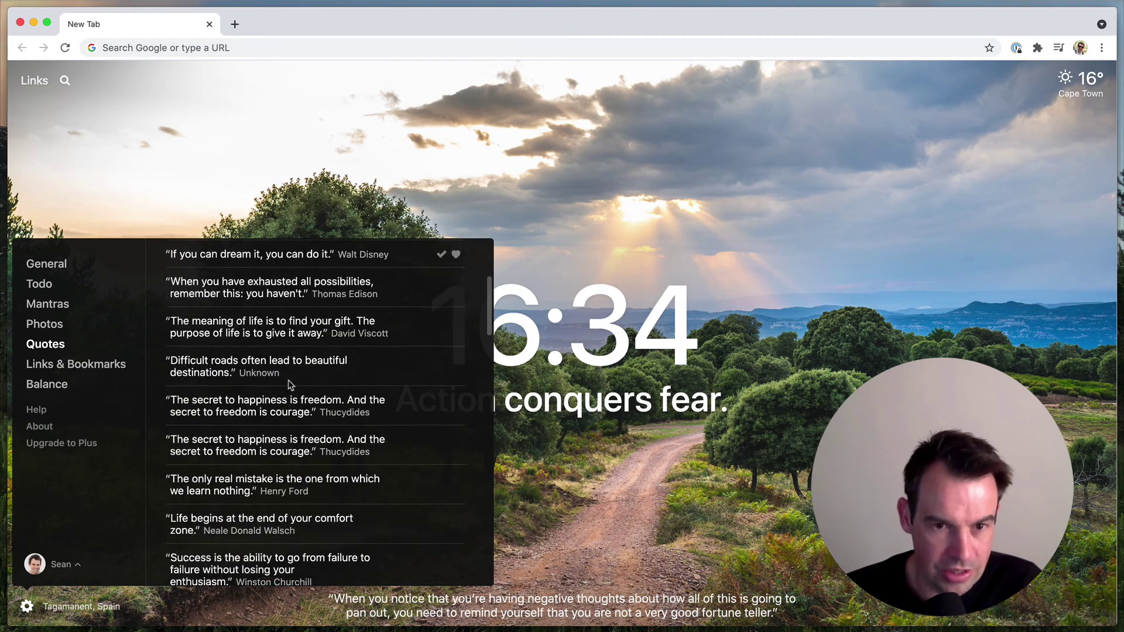
pyautogui.scroll(-10, 290, 384)
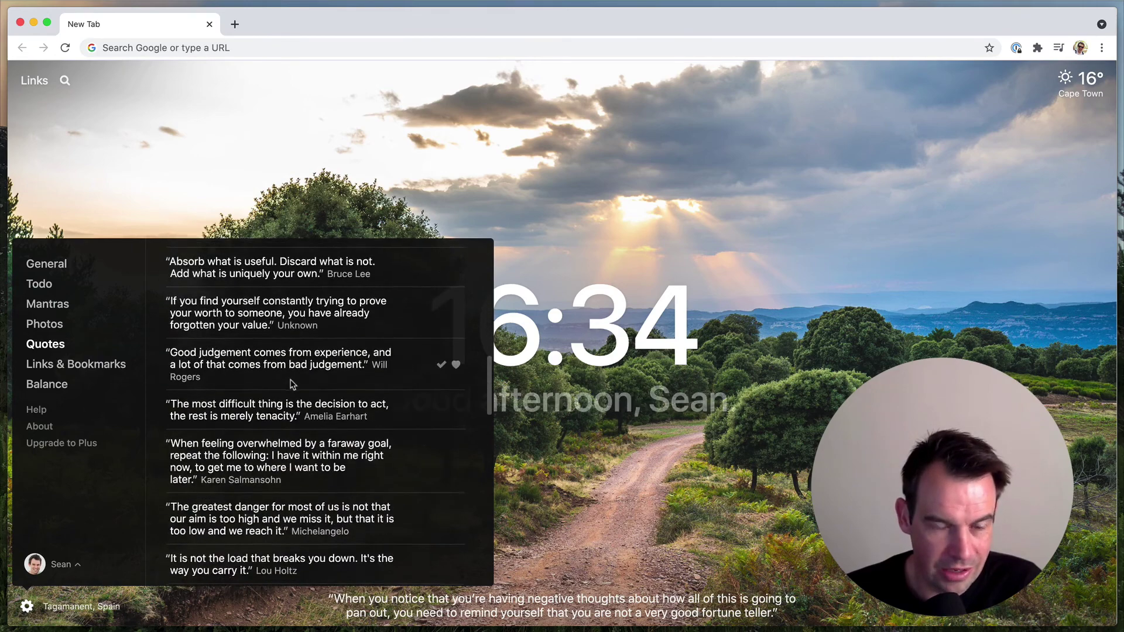
pyautogui.scroll(-10, 290, 385)
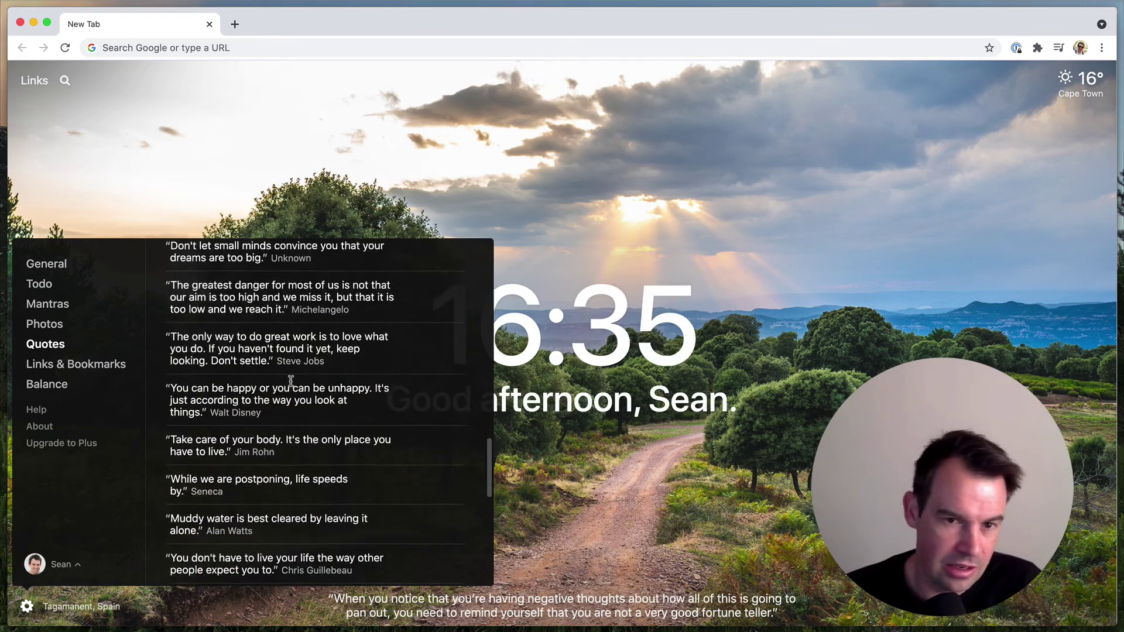
pyautogui.scroll(-8, 290, 382)
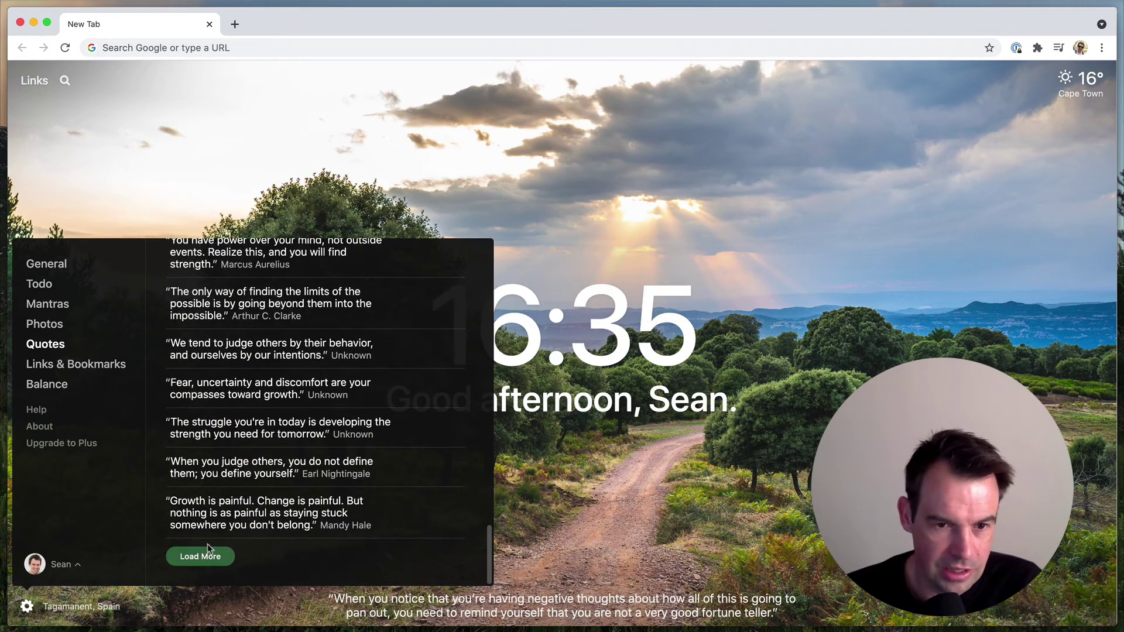
pyautogui.click(210, 557)
pyautogui.scroll(-5, 263, 433)
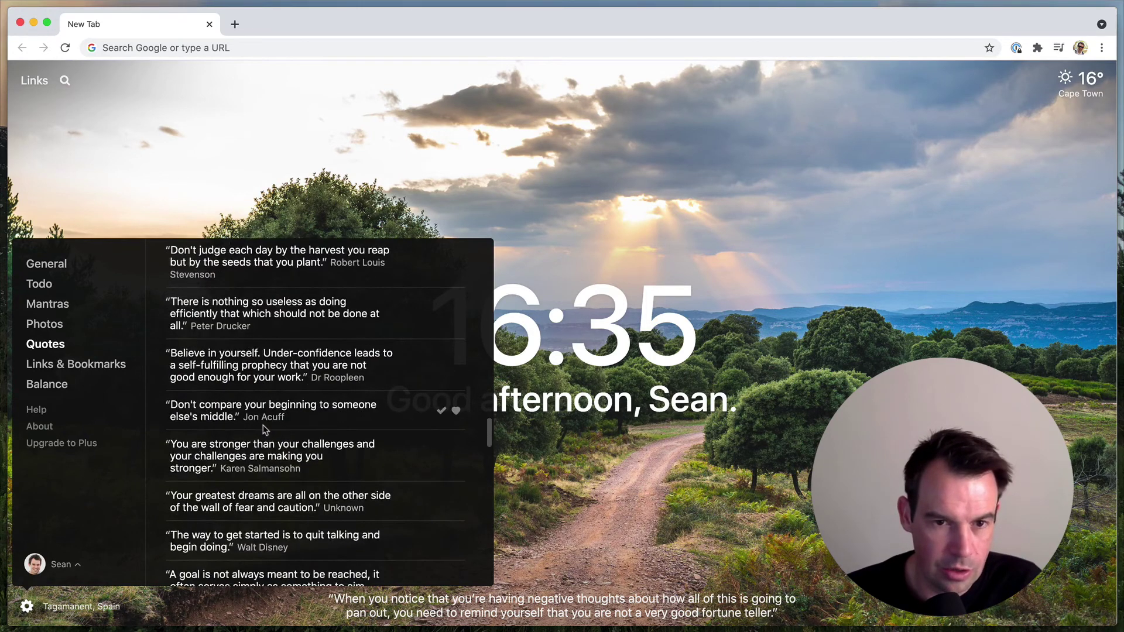
pyautogui.scroll(-3, 262, 410)
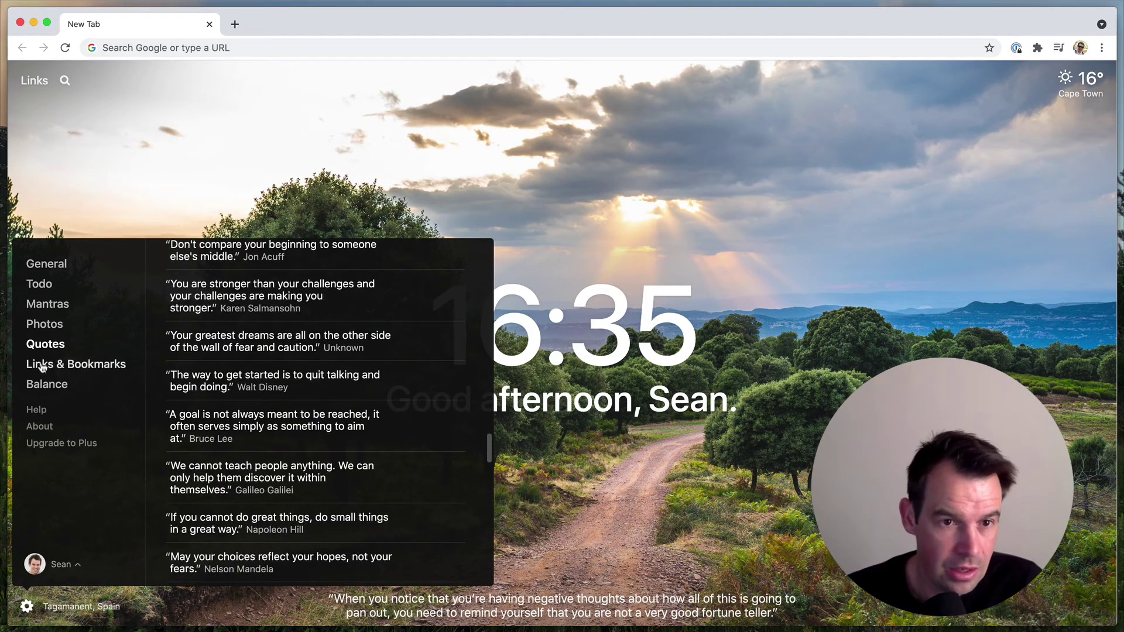
# View the Links & Bookmarks and Balance settings, then close settings to reveal the 16:35 clock
pyautogui.click(40, 364)
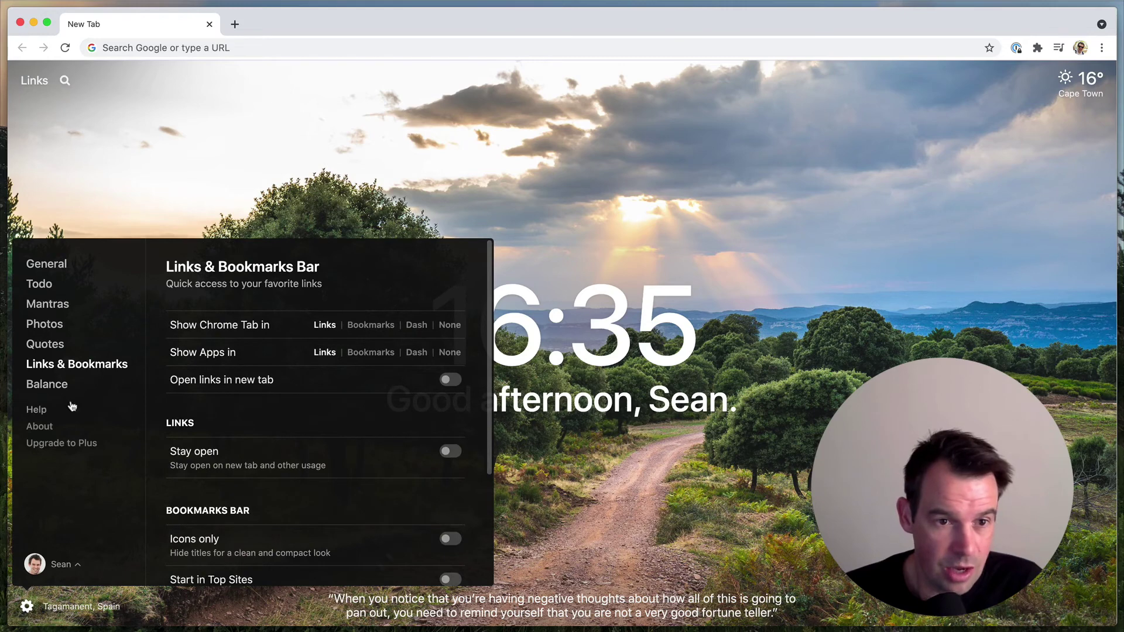
pyautogui.click(59, 386)
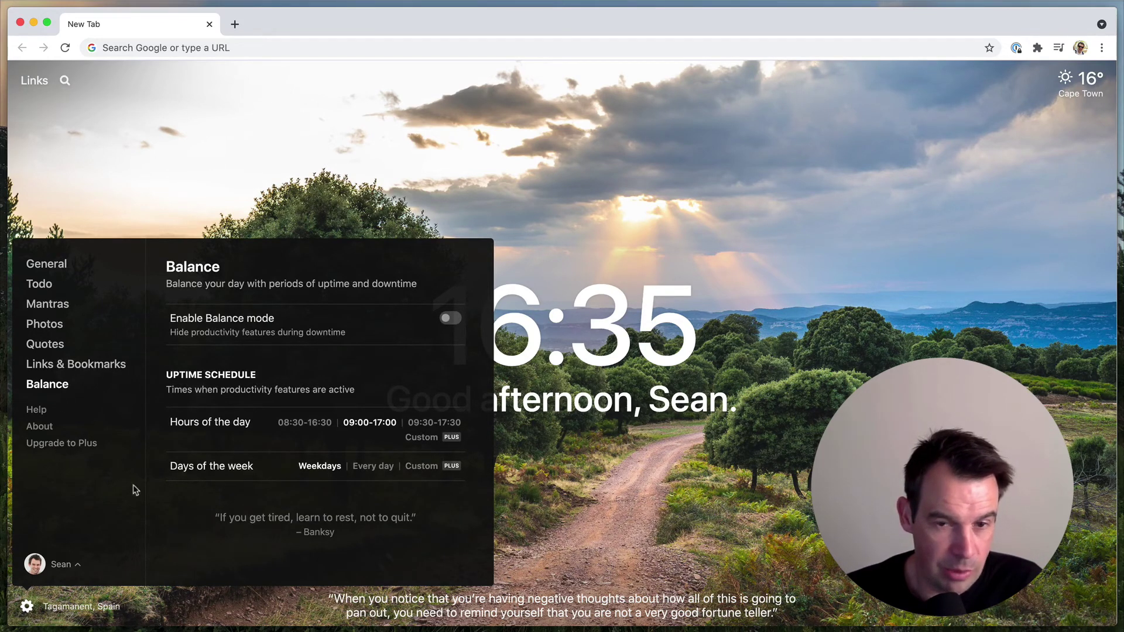
pyautogui.click(507, 217)
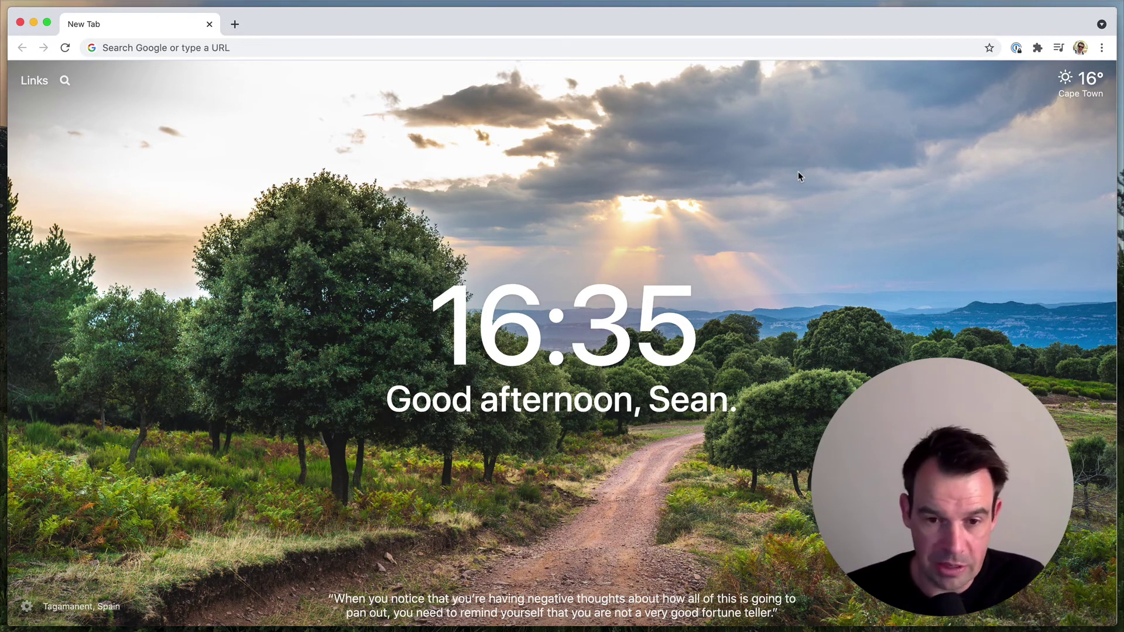
# Open a second new tab showing the Momentum dashboard with the 16:35 clock and 16° weather
pyautogui.moveTo(518, 300)
pyautogui.moveTo(432, 402)
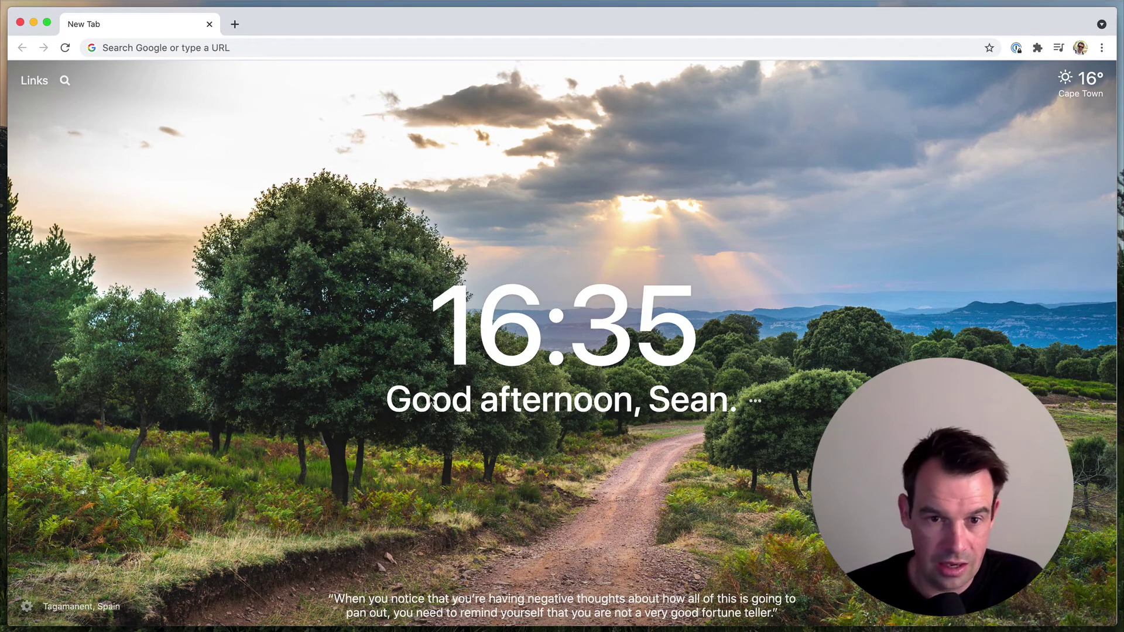
pyautogui.moveTo(1083, 86)
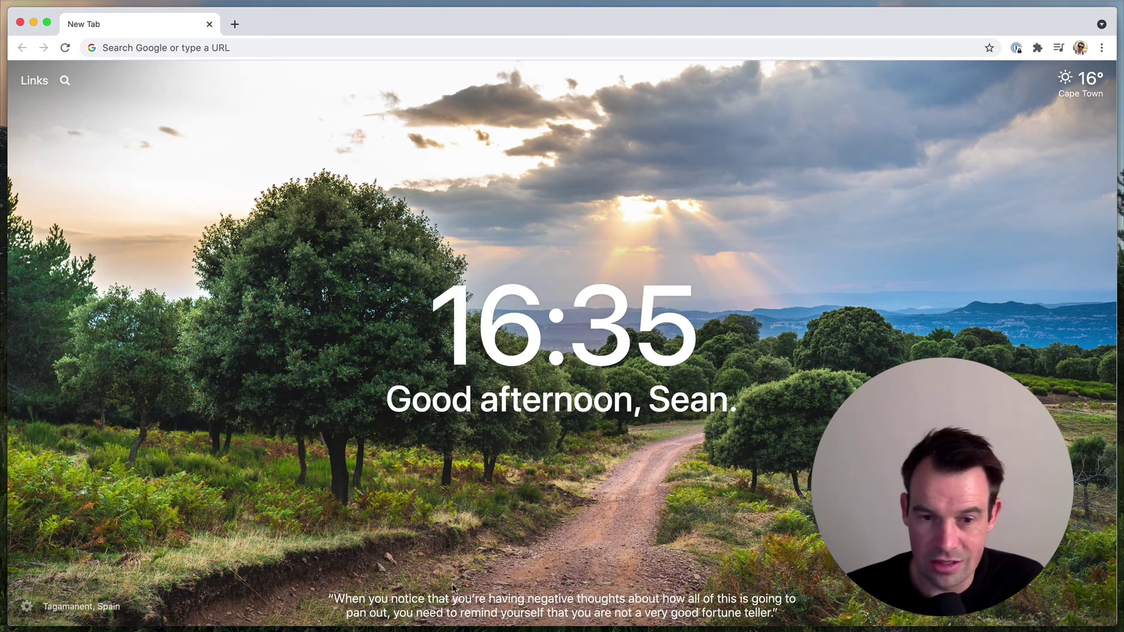
pyautogui.moveTo(572, 590)
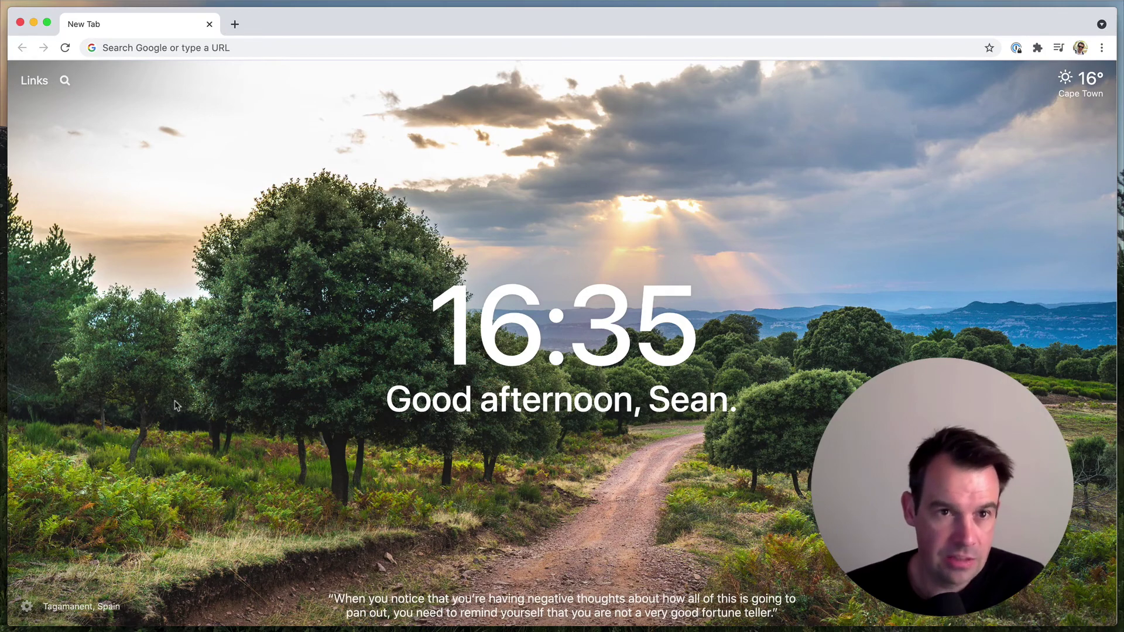
pyautogui.click(234, 24)
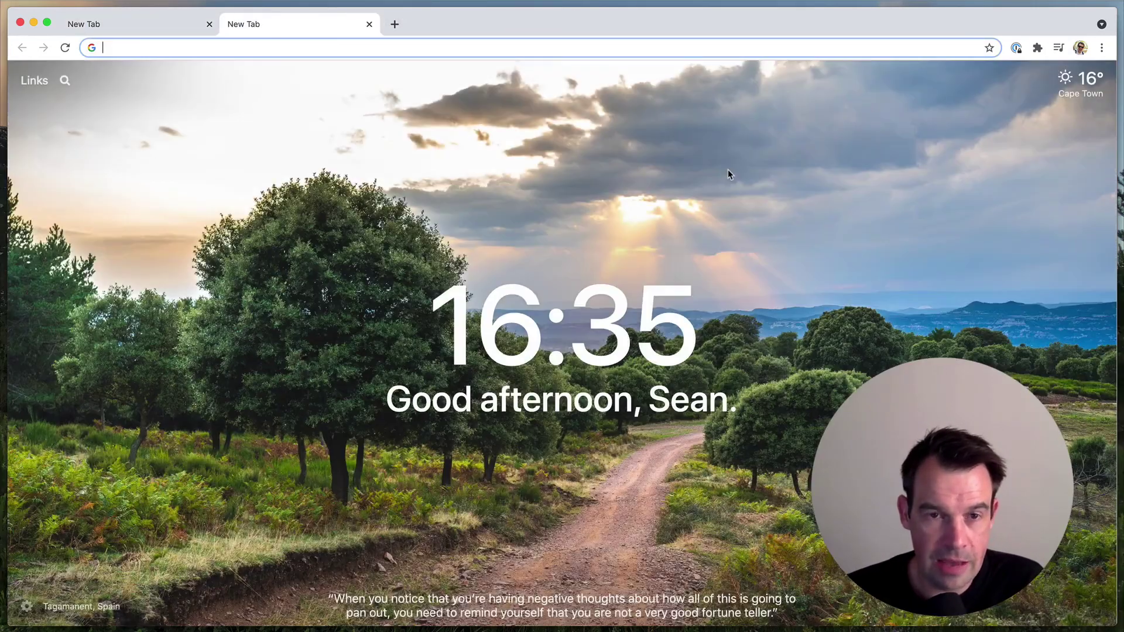